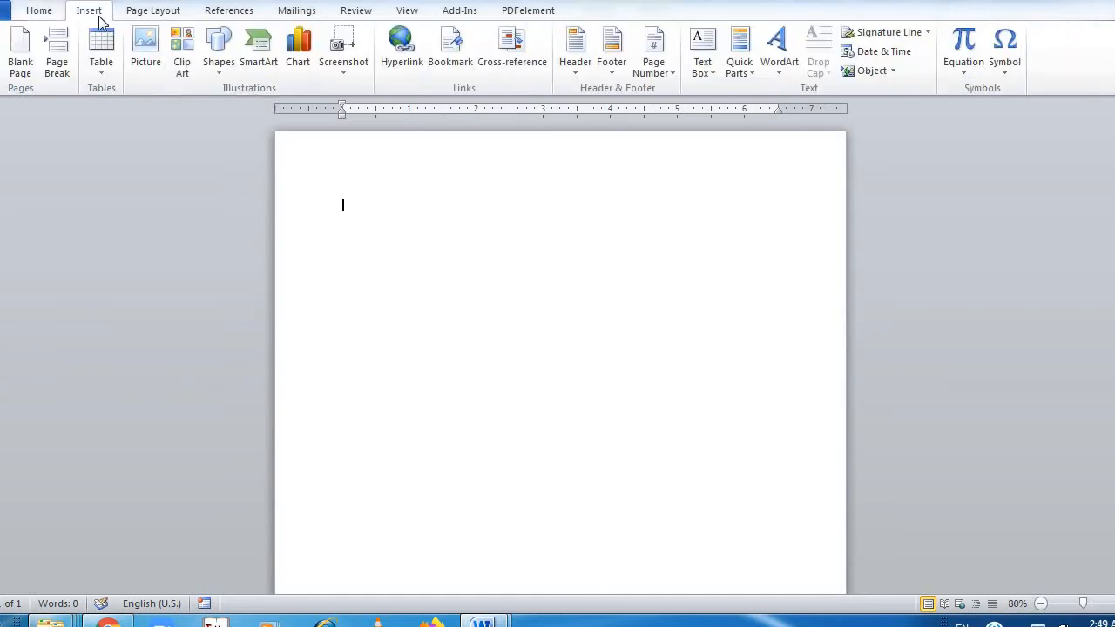
Insert a WordArt title in the black-fill, white-outline style reading COLLEGE TIME TABLE
click(777, 48)
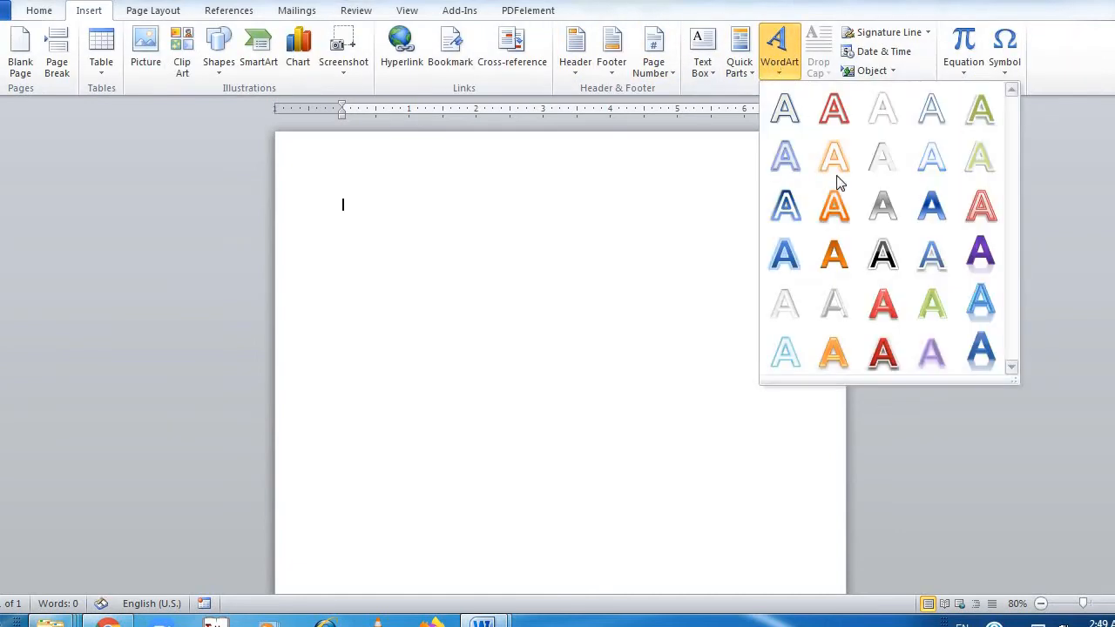
click(897, 257)
text(COLLEGE)
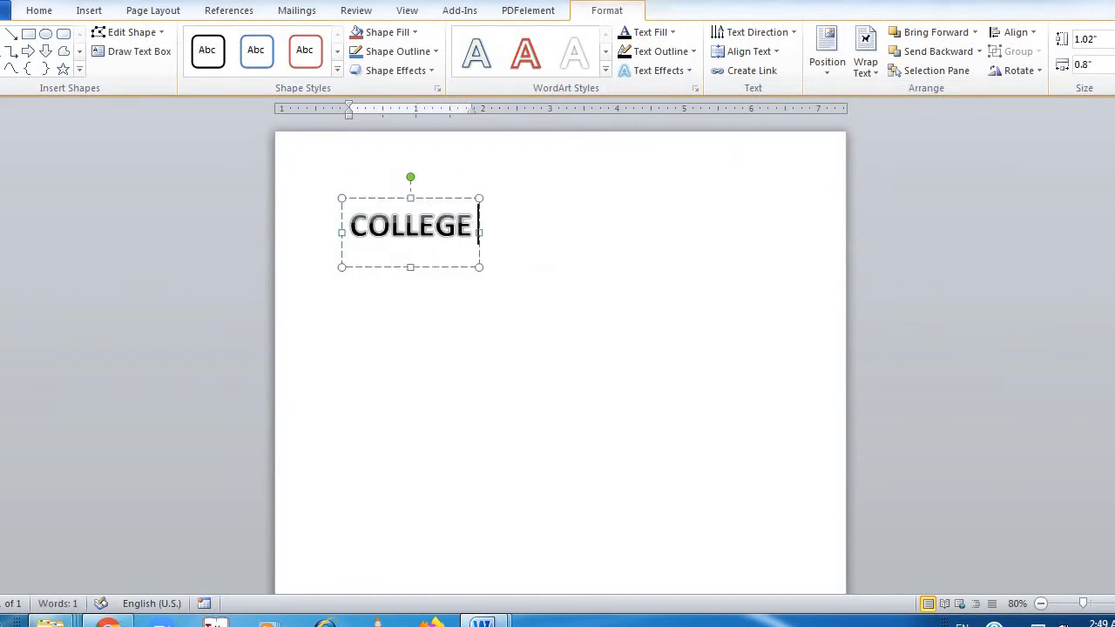
text( TIME TABLE)
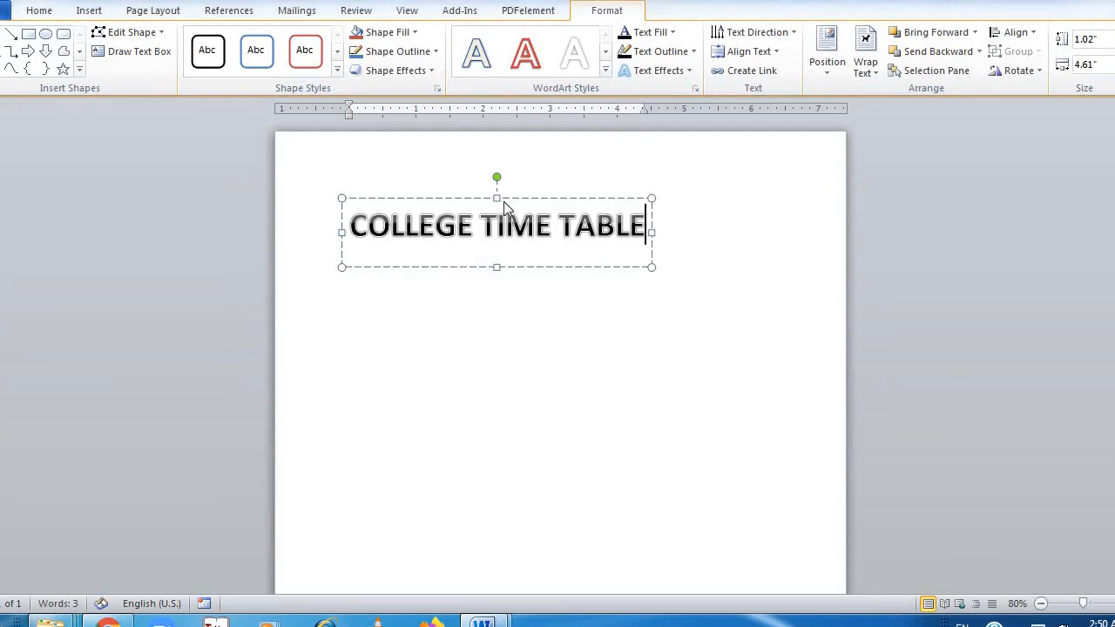
Move the WordArt title toward the page's right margin and set its text wrapping to In Front of Text
drag(501, 198, 589, 193)
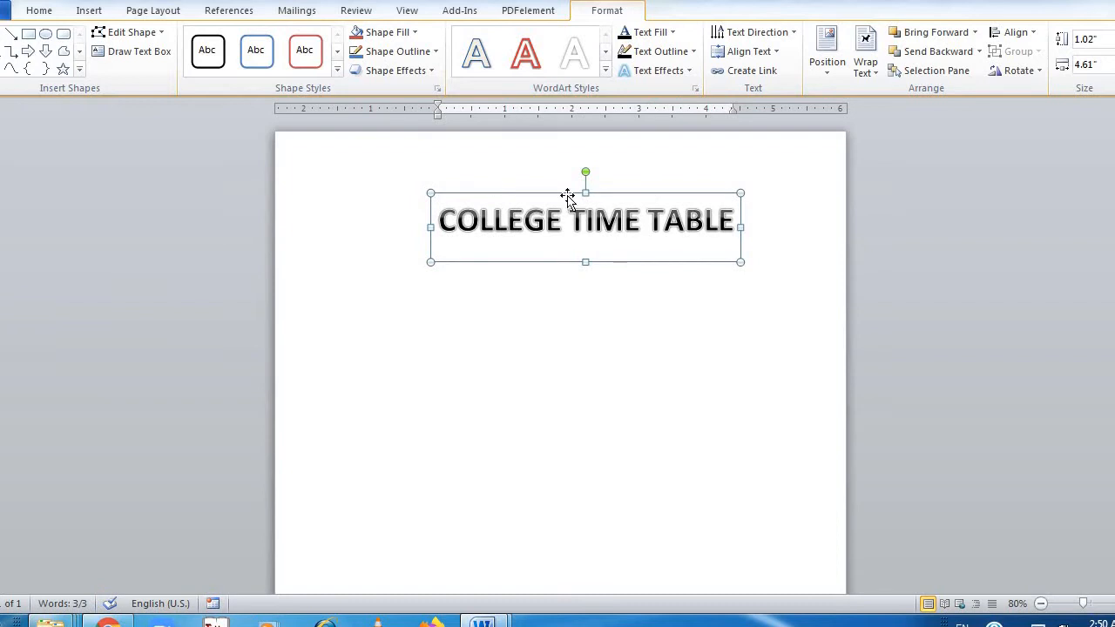
click(864, 56)
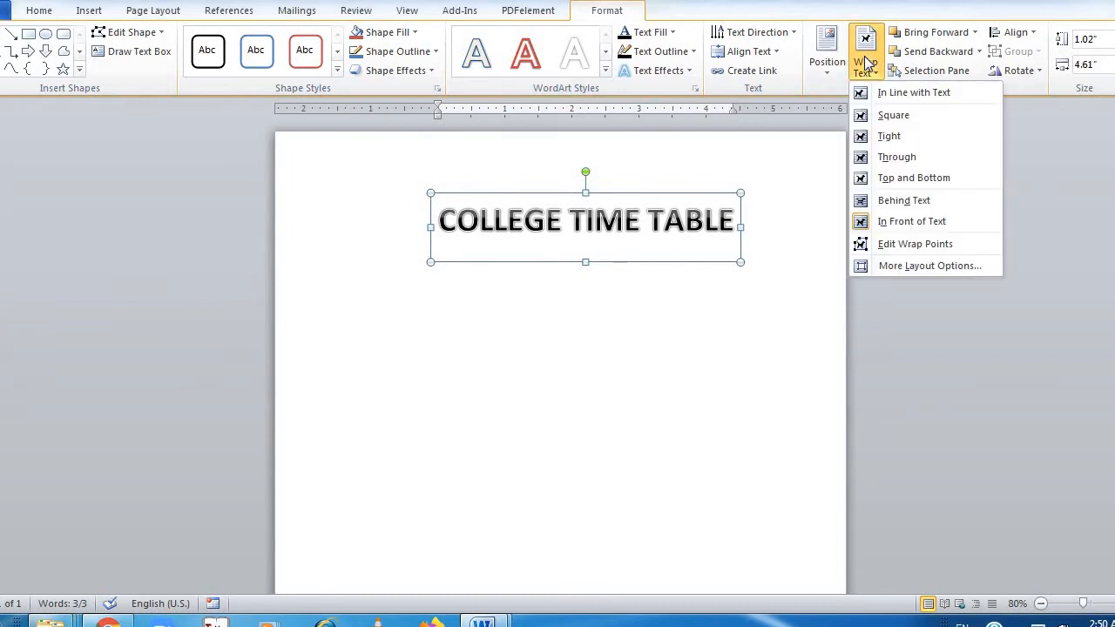
click(907, 223)
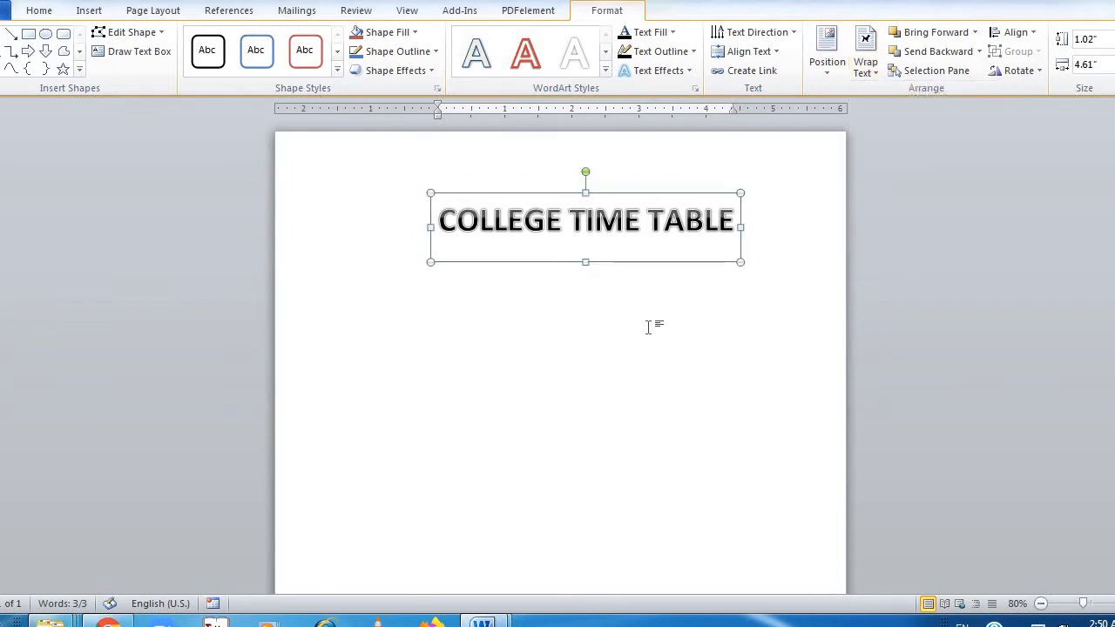
click(492, 511)
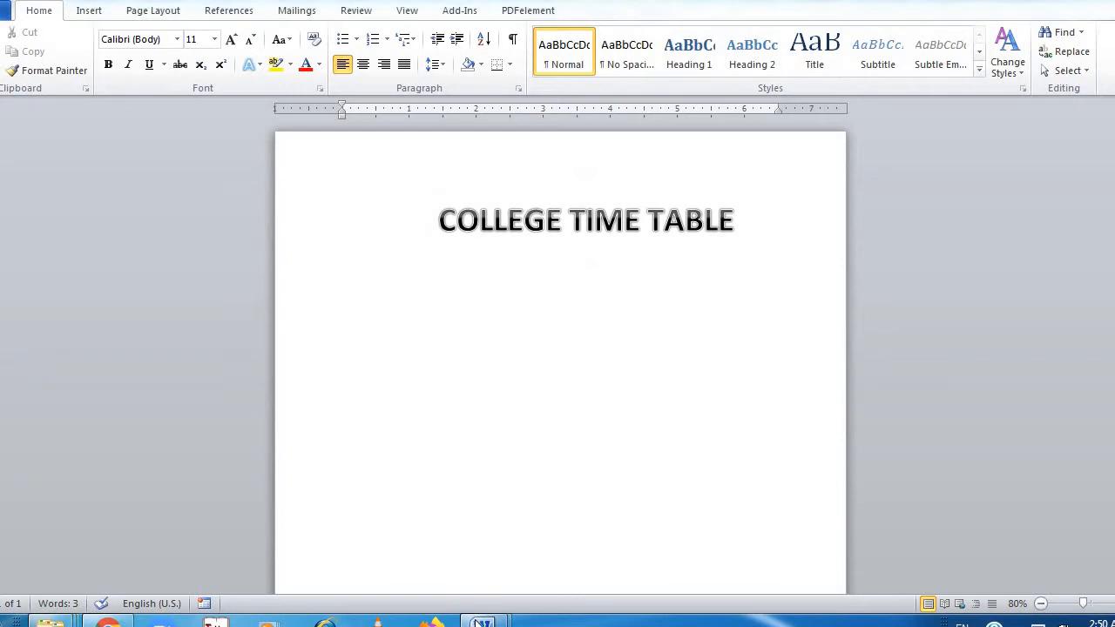
Copy the Softech Computer Center logo from the finished timetable document and paste it into the new document beside the title
mouse_move(484, 622)
click(436, 542)
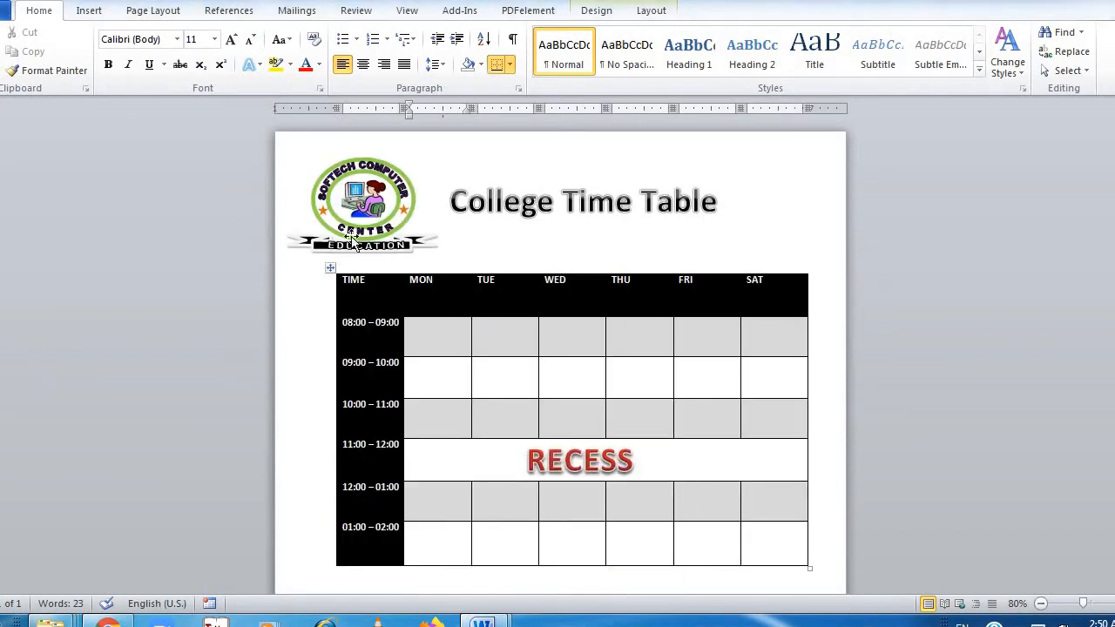
click(353, 229)
key(alt+Tab)
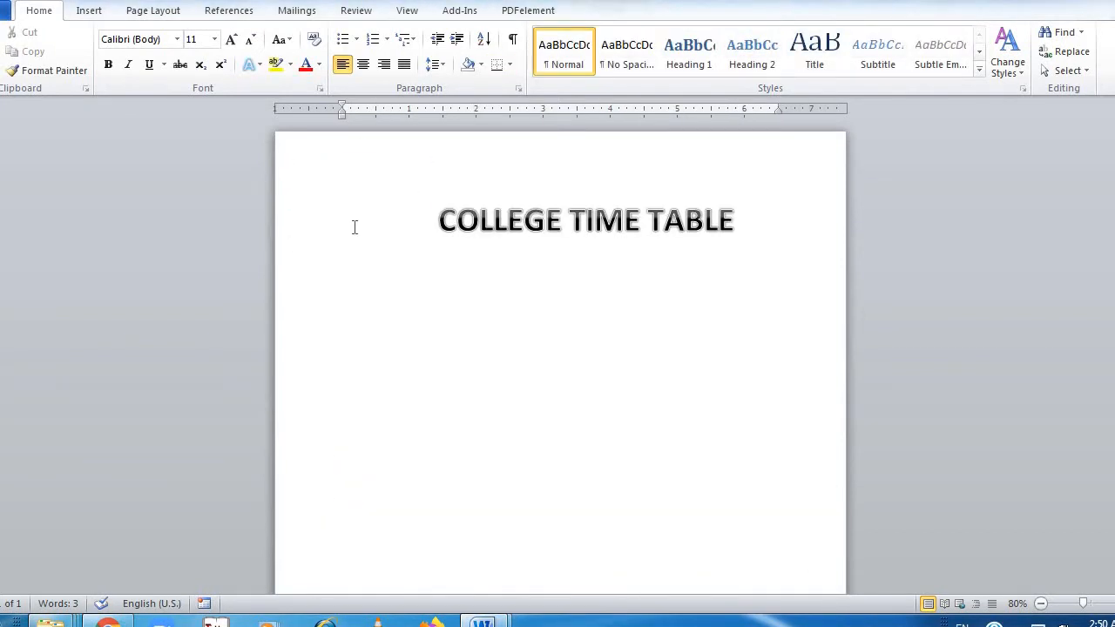
key(ctrl+v)
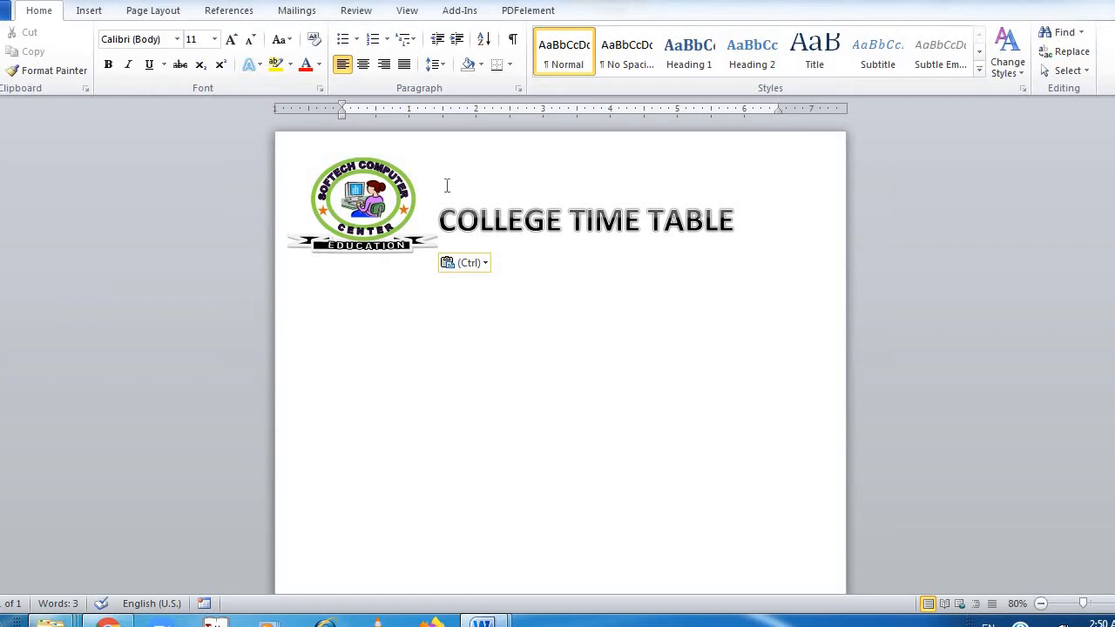
Set the pasted logo's text wrapping to In Front of Text
click(338, 173)
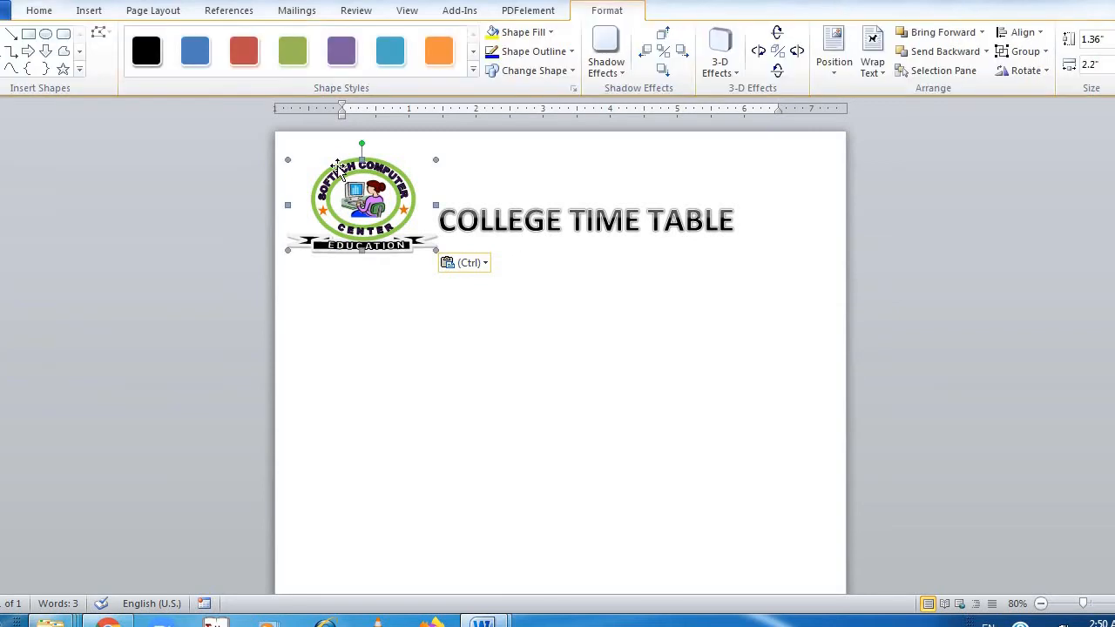
click(881, 63)
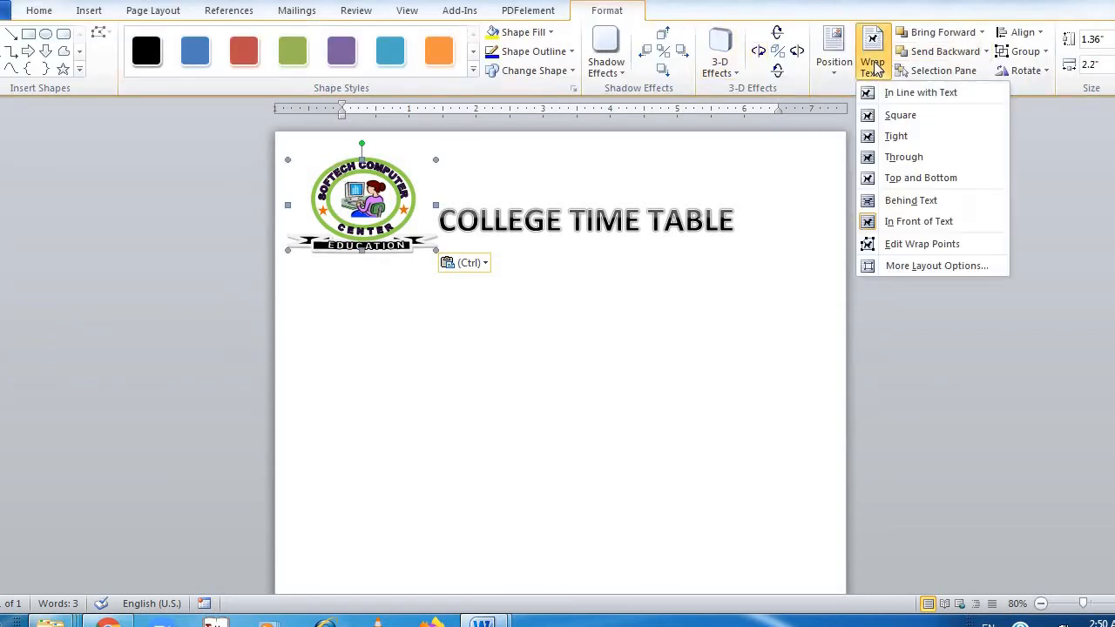
click(908, 221)
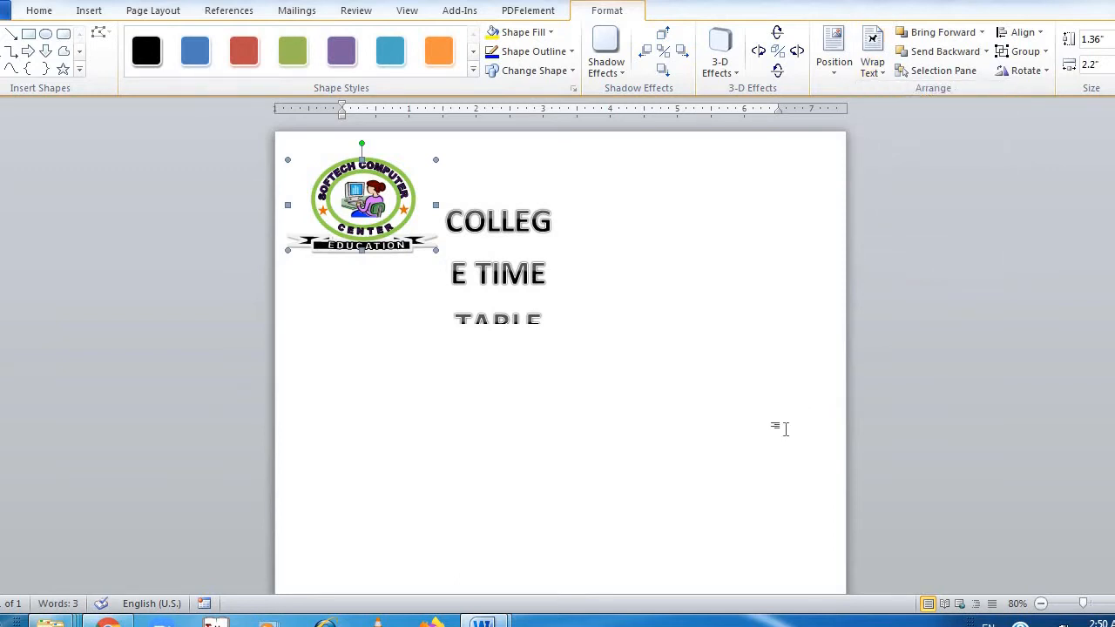
Undo the recent logo and WordArt edits, and redo them until the title and logo are both back
key(ctrl+z)
key(ctrl+z)
key(ctrl+z)
key(ctrl+z)
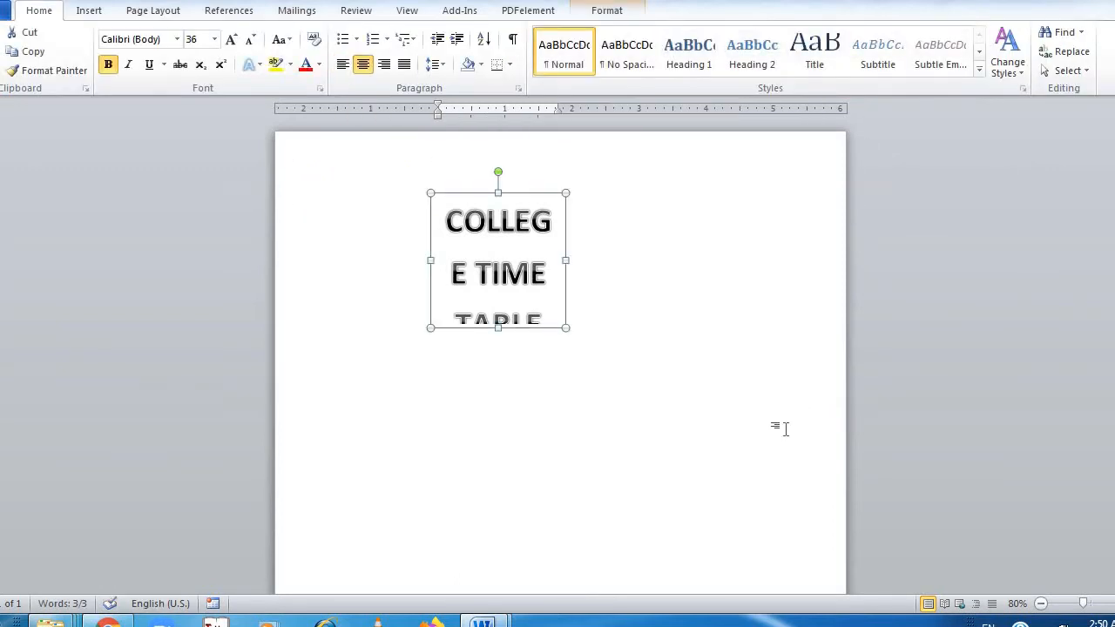
key(ctrl+z)
key(ctrl+z)
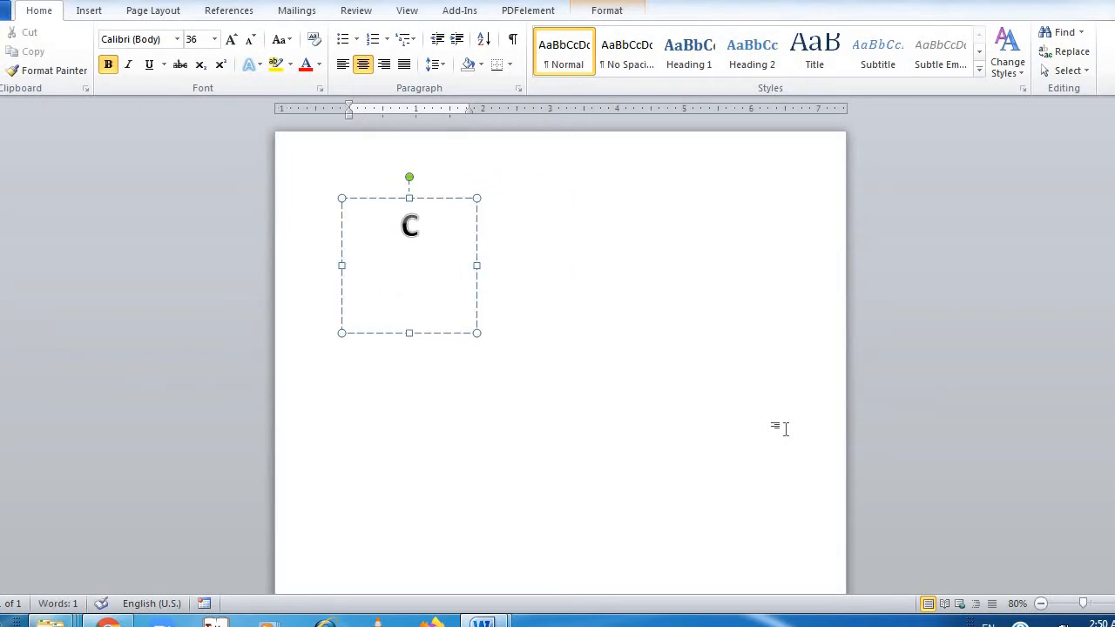
key(ctrl+z)
key(ctrl+y)
key(ctrl+y)
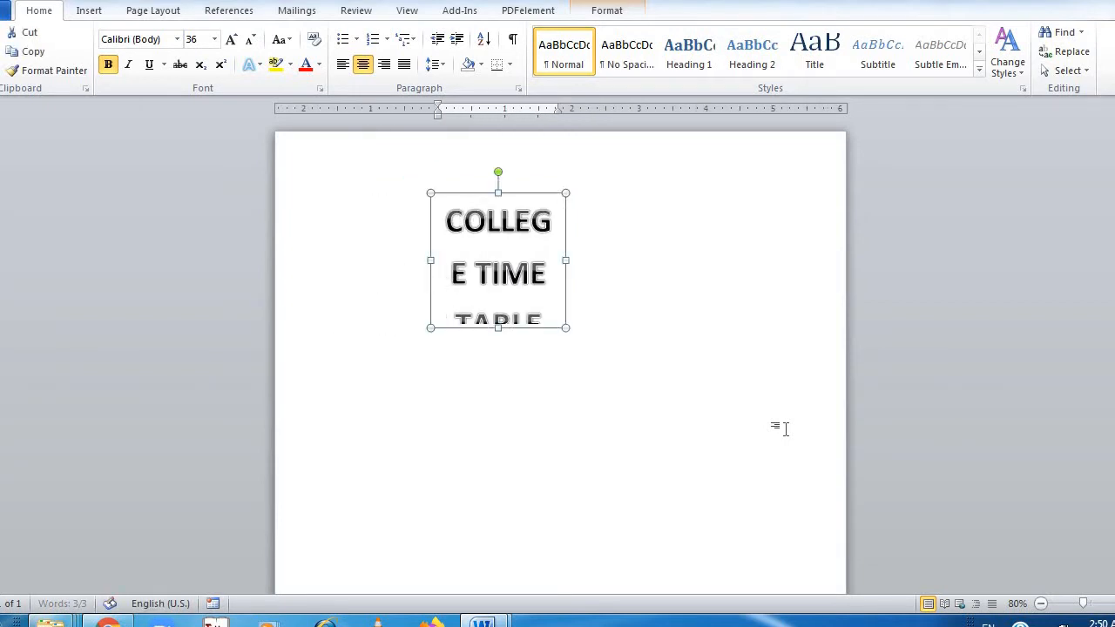
key(ctrl+y)
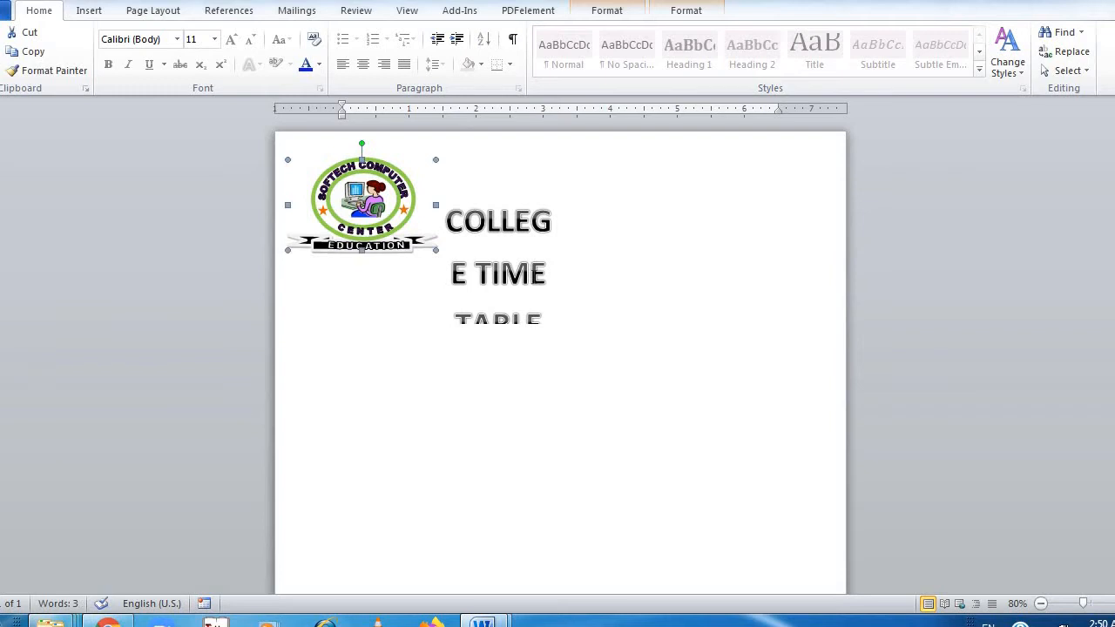
Widen the WordArt box so the title fits on one line, and move it slightly up beside the logo
click(532, 272)
drag(567, 259, 771, 214)
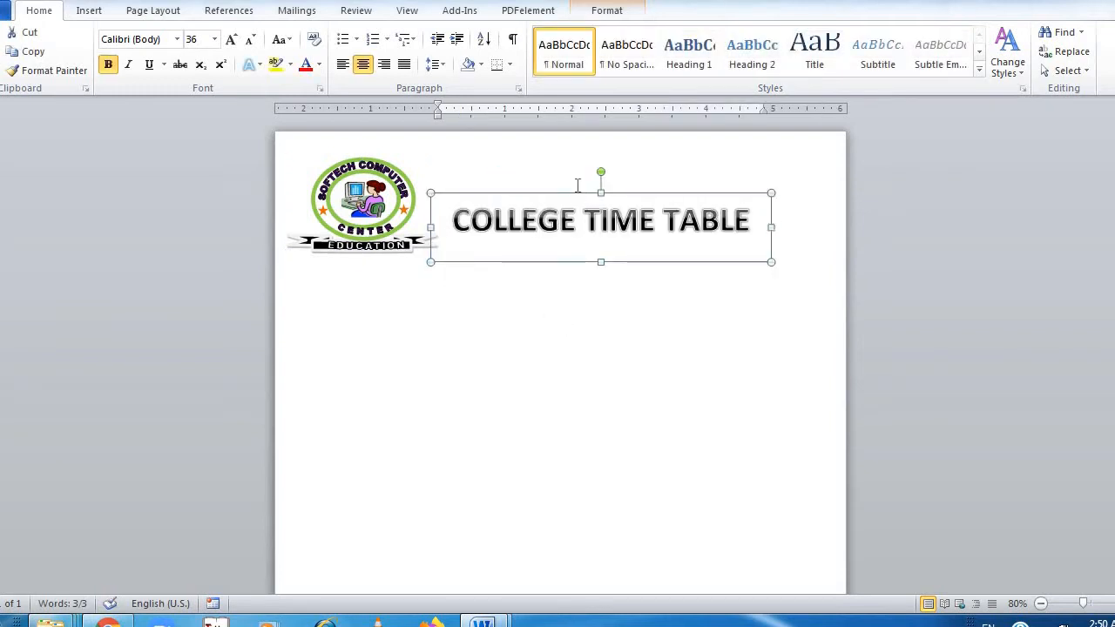
drag(576, 193, 589, 176)
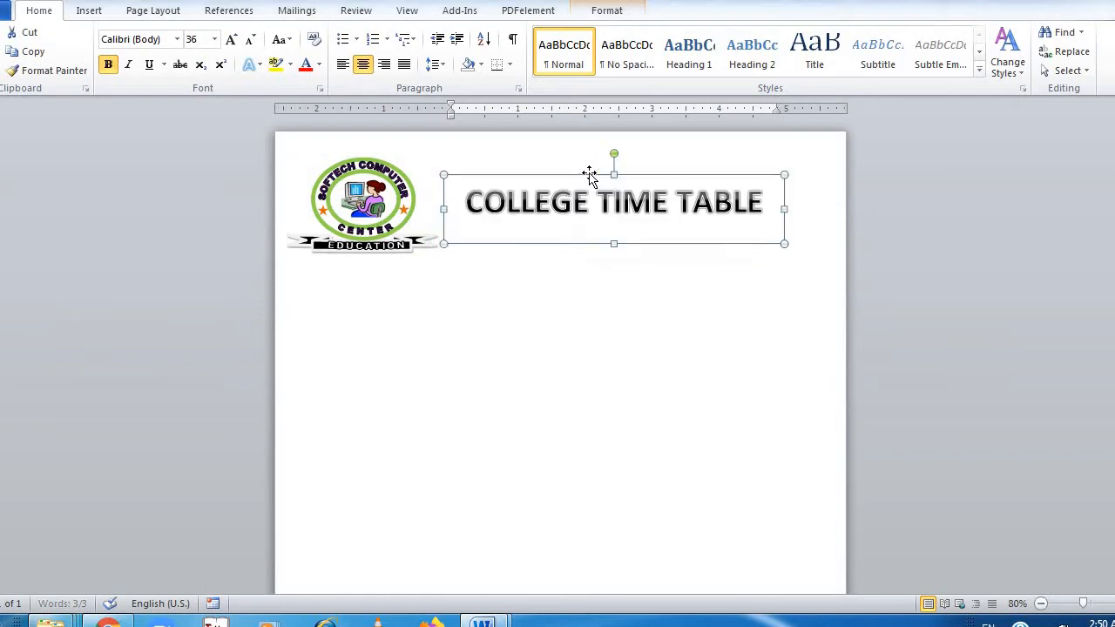
click(592, 293)
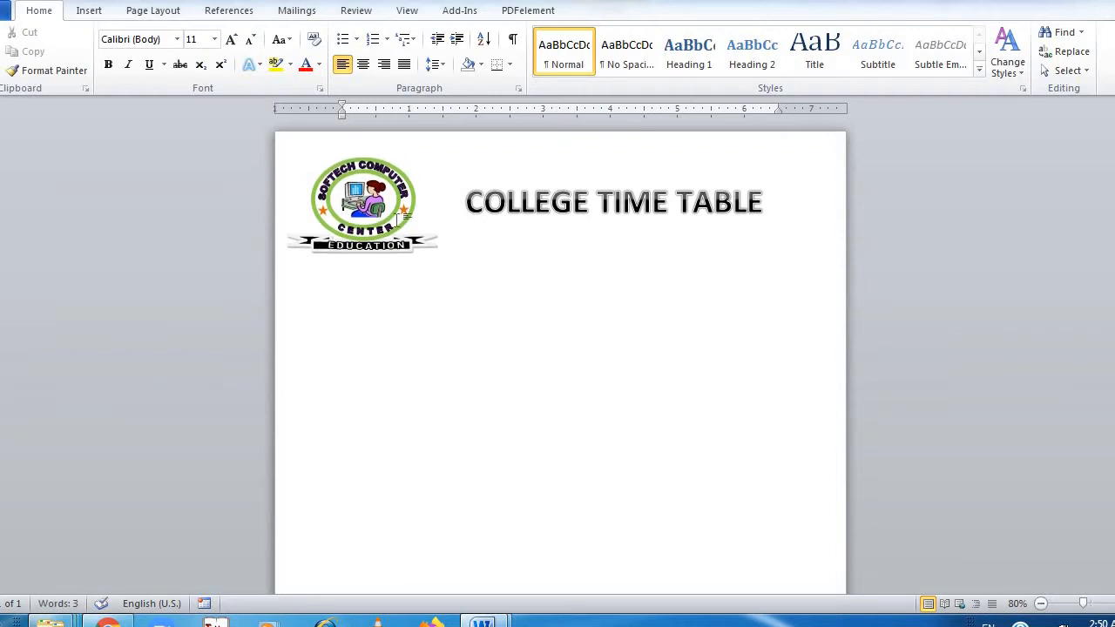
Insert a table with 7 columns and 7 rows below the logo and title
click(98, 11)
click(103, 68)
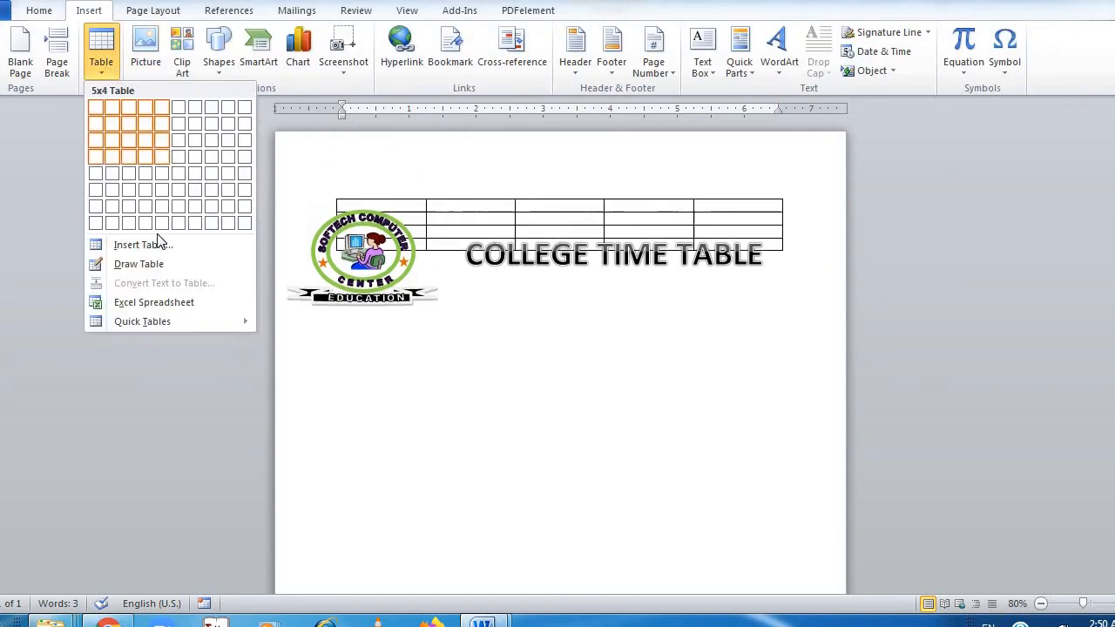
click(360, 374)
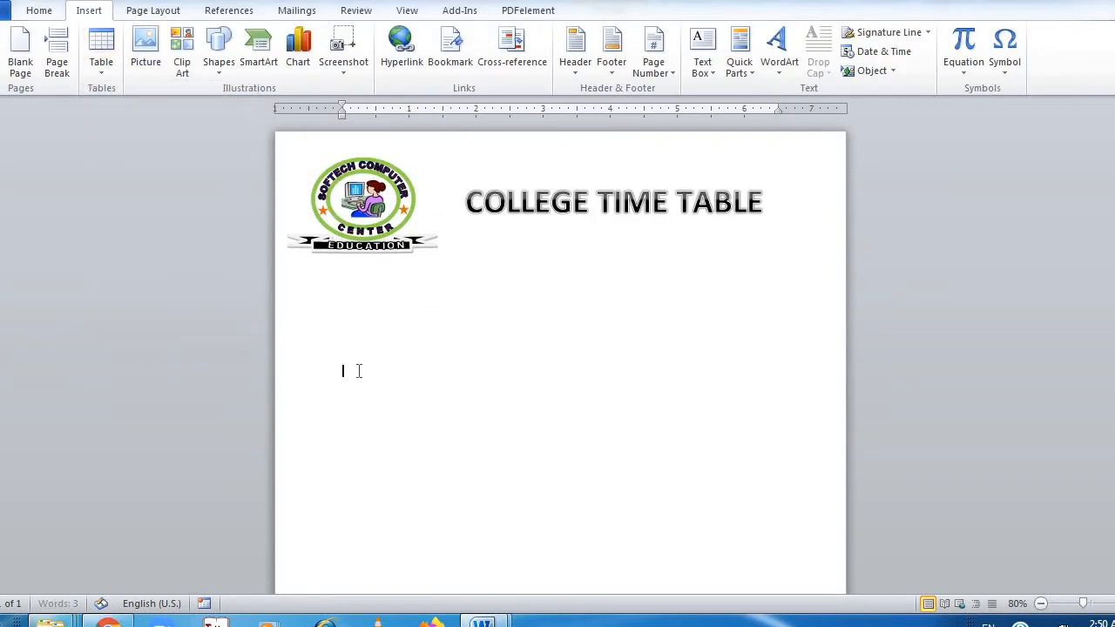
click(101, 60)
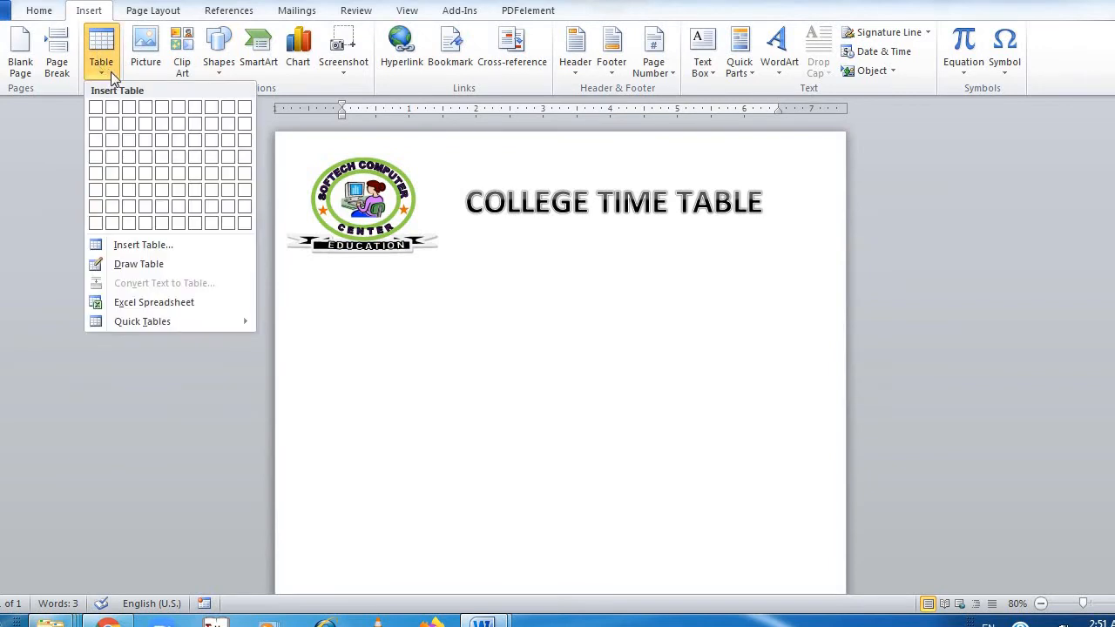
click(144, 247)
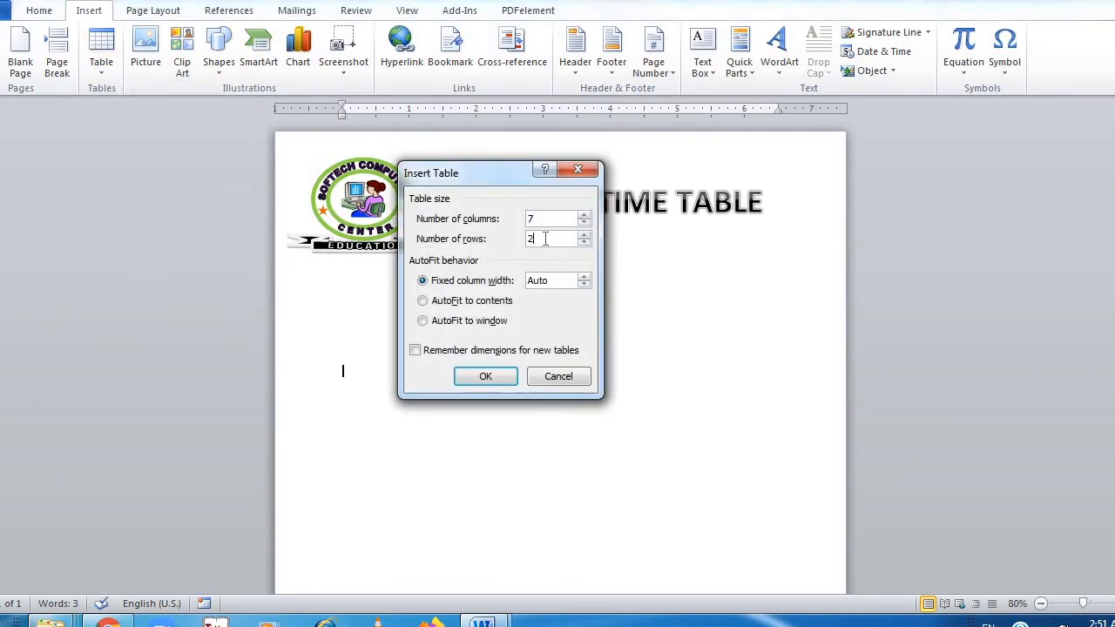
text(7)
key(BackSpace)
key(BackSpace)
text(7)
click(485, 377)
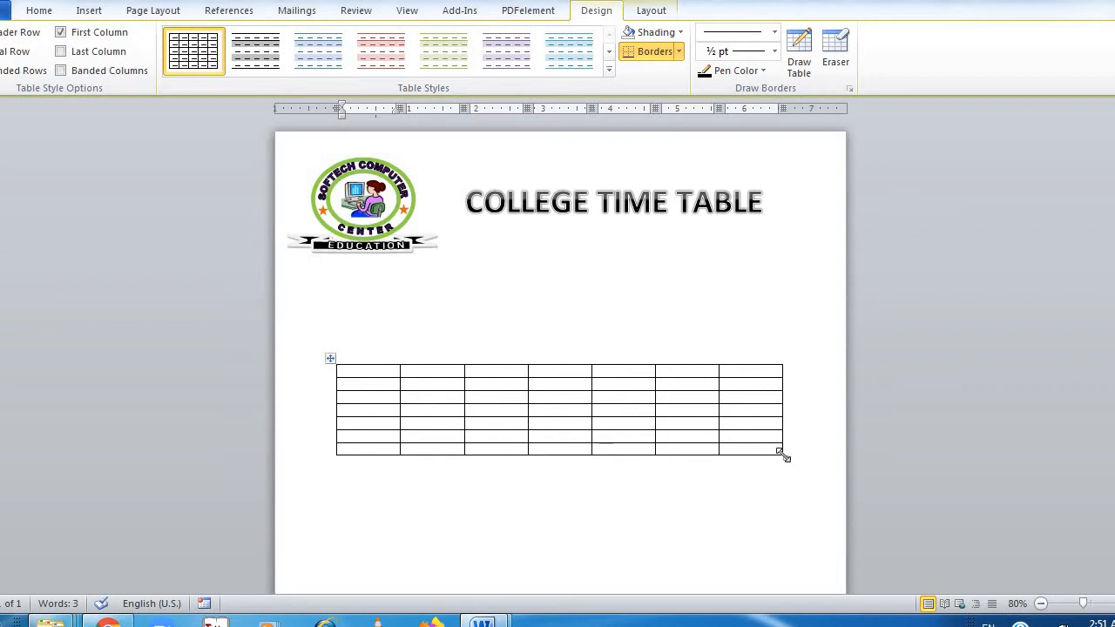
Enlarge the whole table to about 6.8 inches wide, with taller rows that still fit on the first page
drag(781, 454, 793, 589)
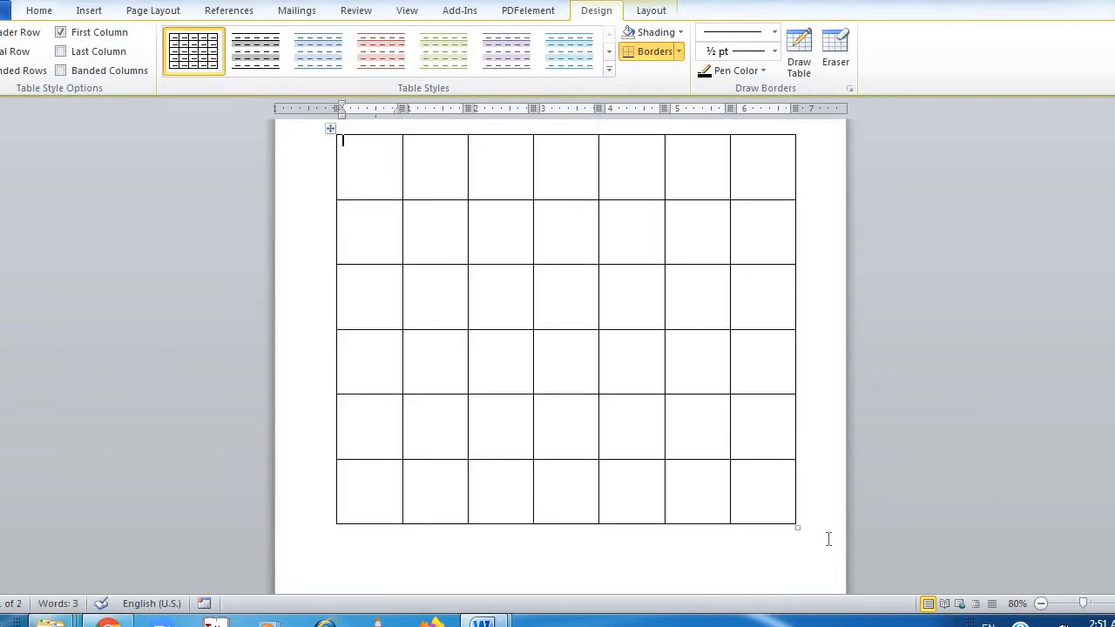
key(ctrl+z)
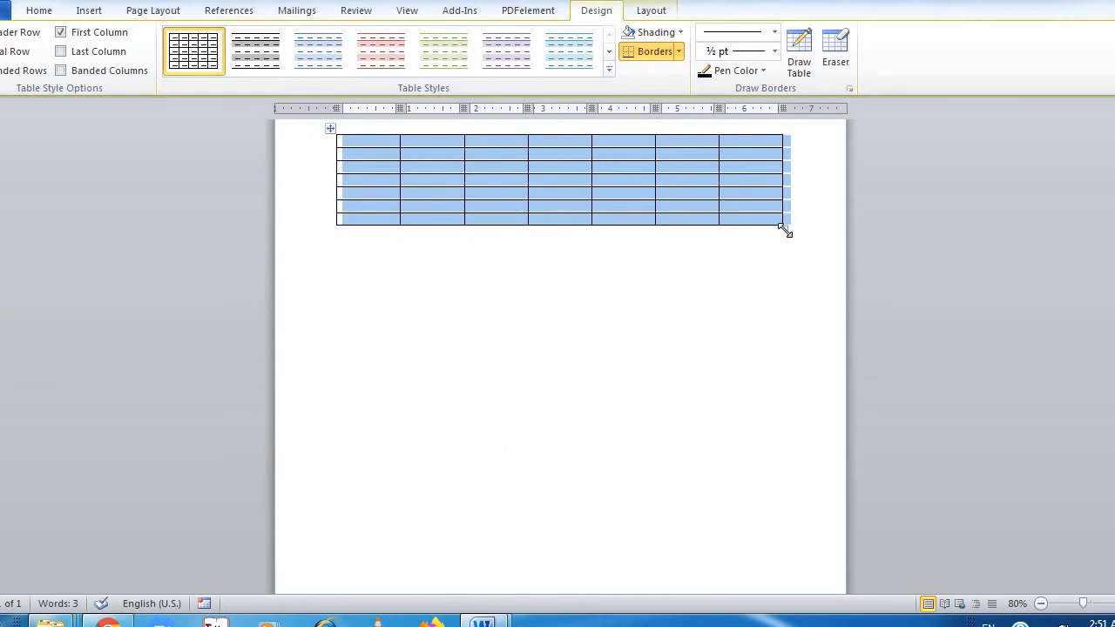
drag(785, 230, 796, 390)
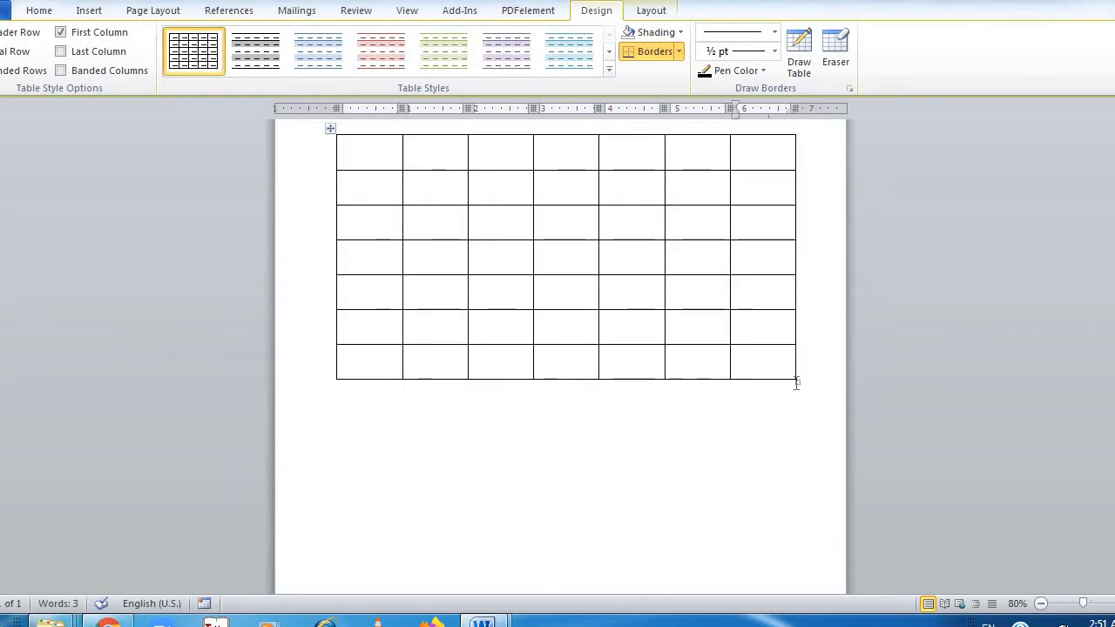
drag(796, 381, 797, 414)
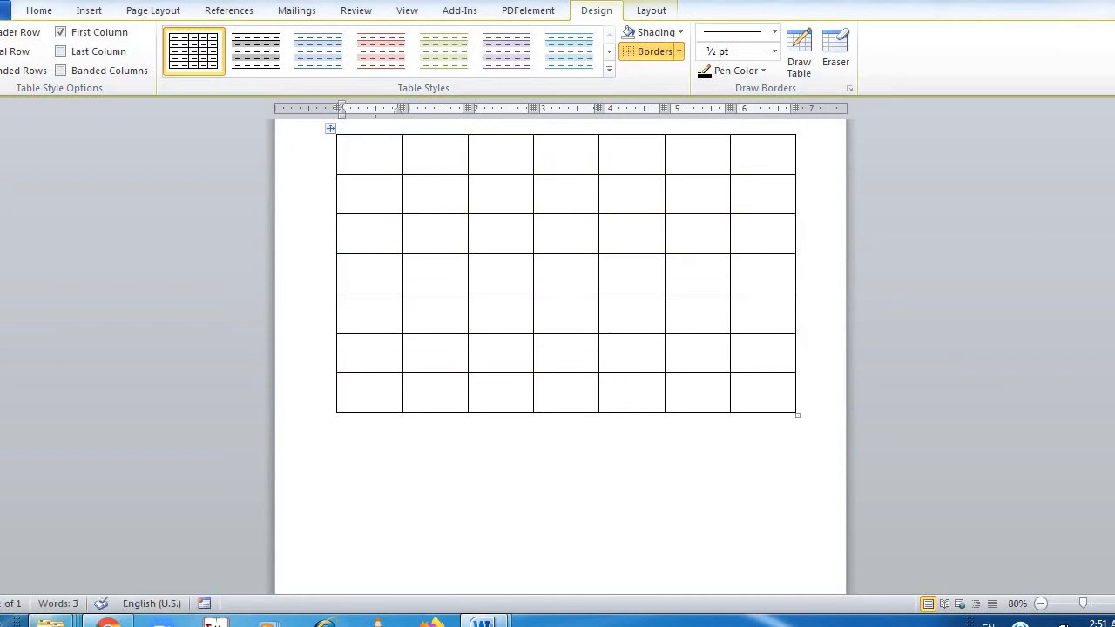
Enter TIME in the table's first header cell at font size 16
scroll(791, 142, up, 5)
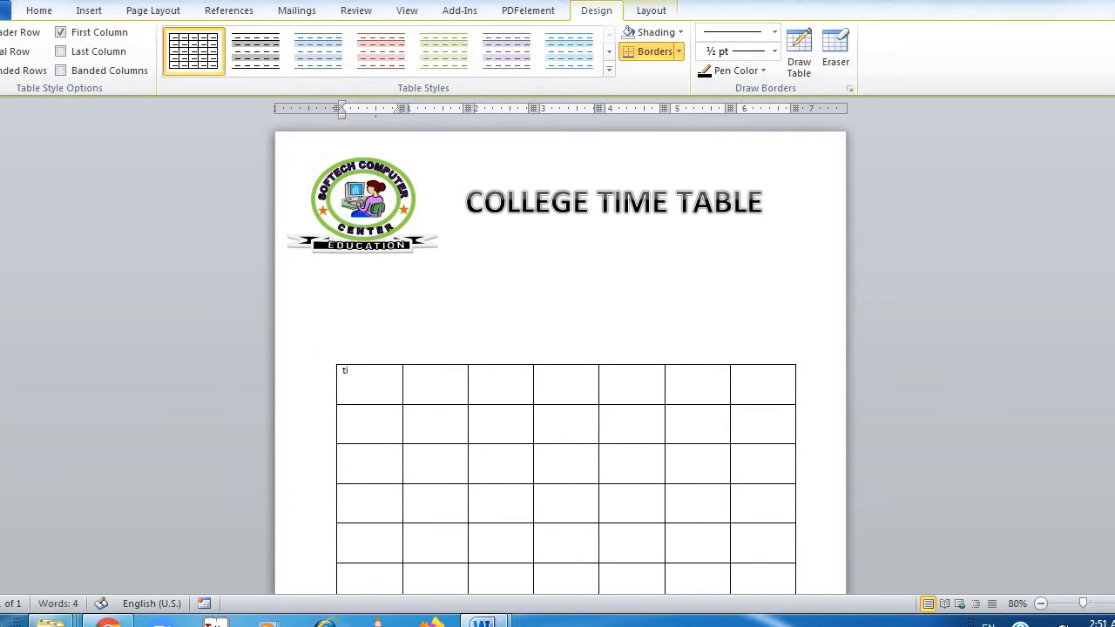
click(39, 10)
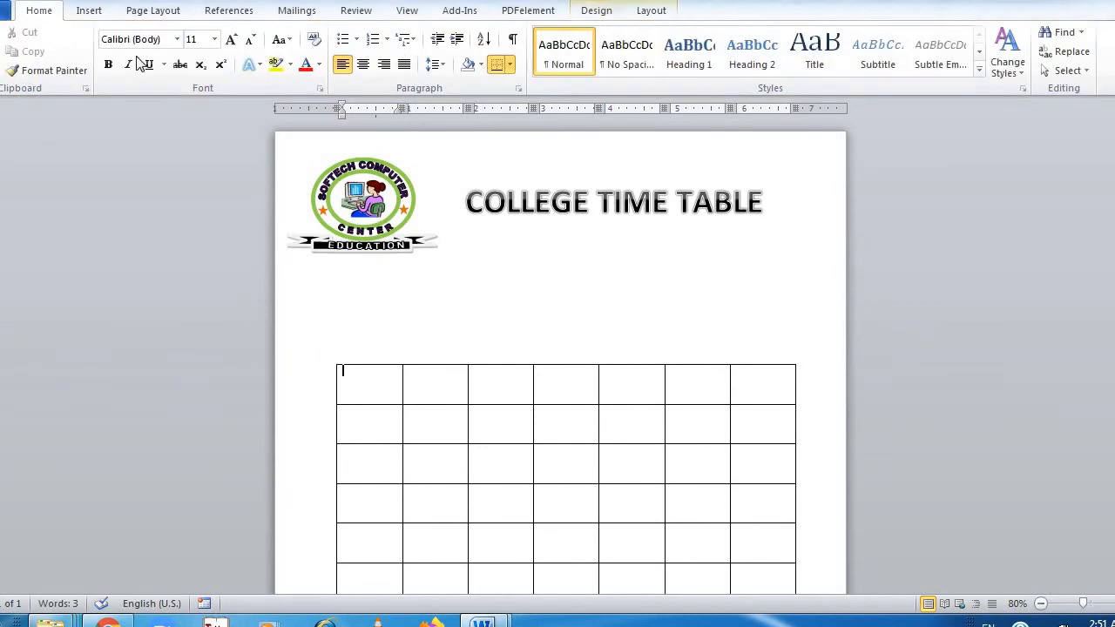
click(204, 41)
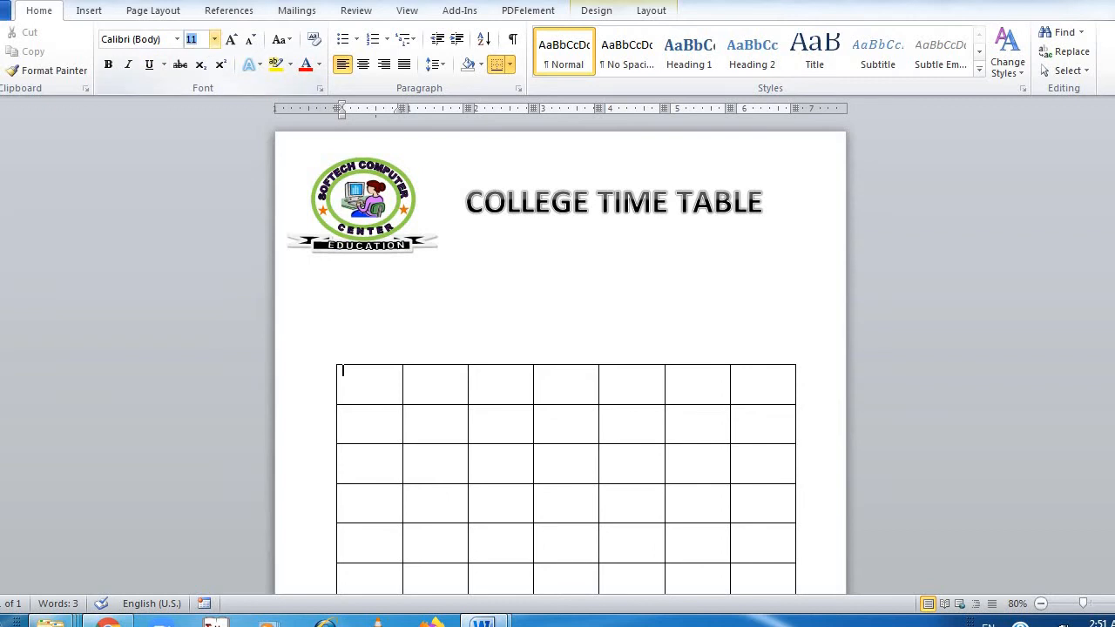
key(Return)
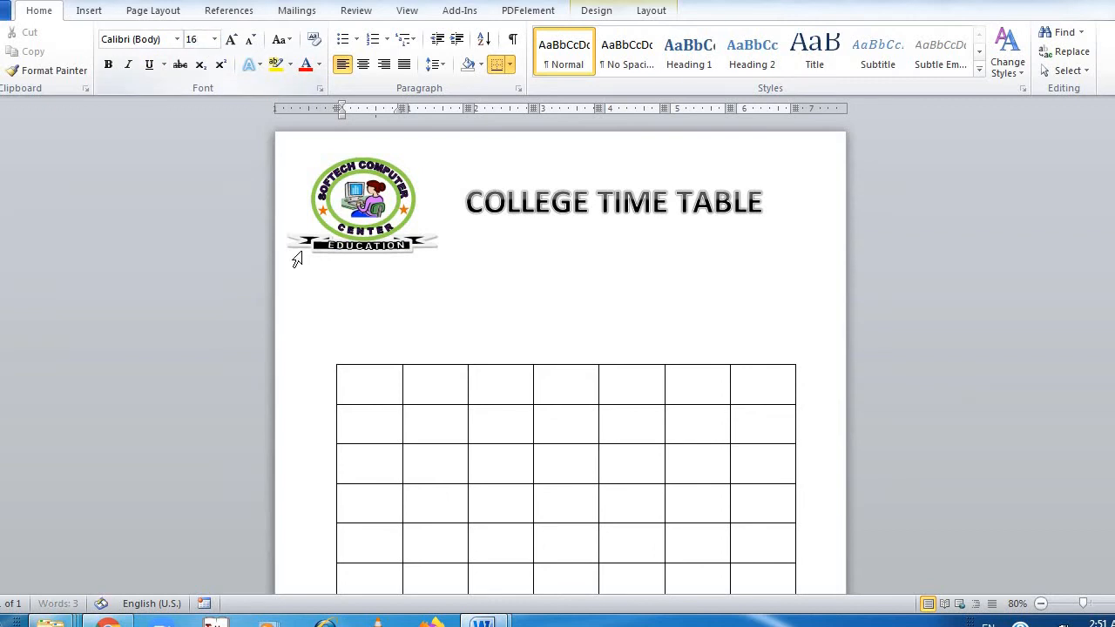
text(t)
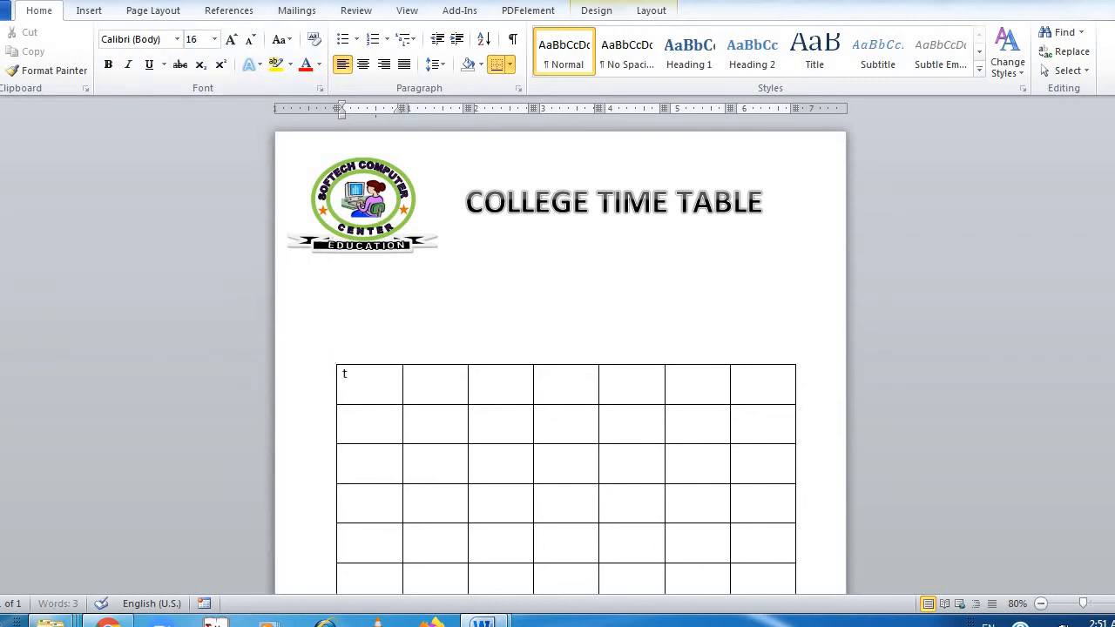
key(BackSpace)
click(415, 388)
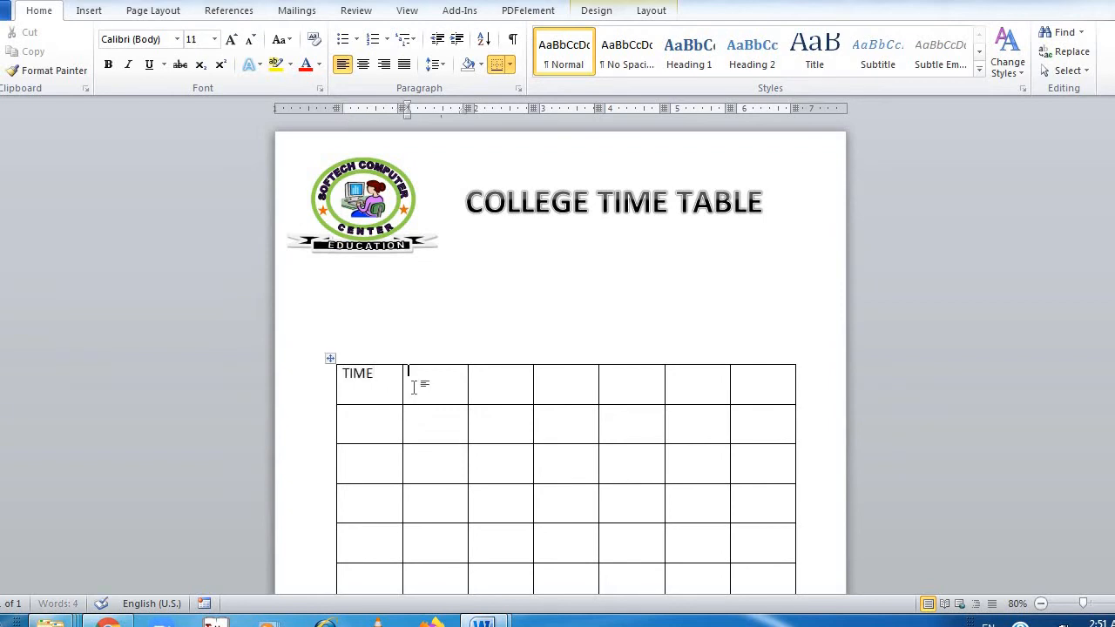
Set the font size of the whole table to 18
text(MO)
key(BackSpace)
key(BackSpace)
click(330, 359)
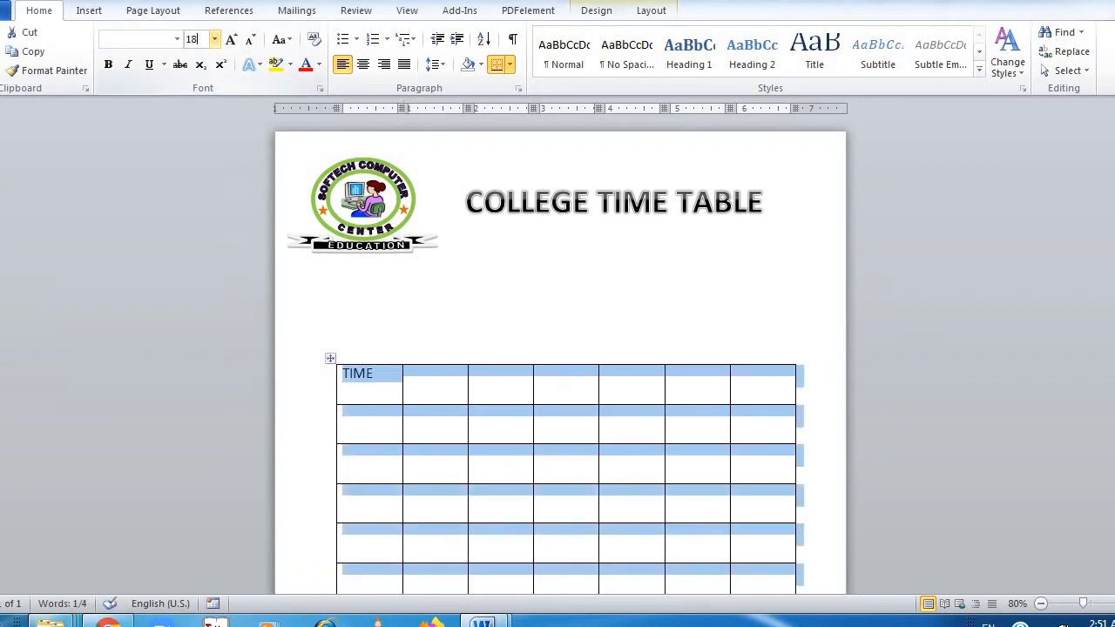
click(424, 360)
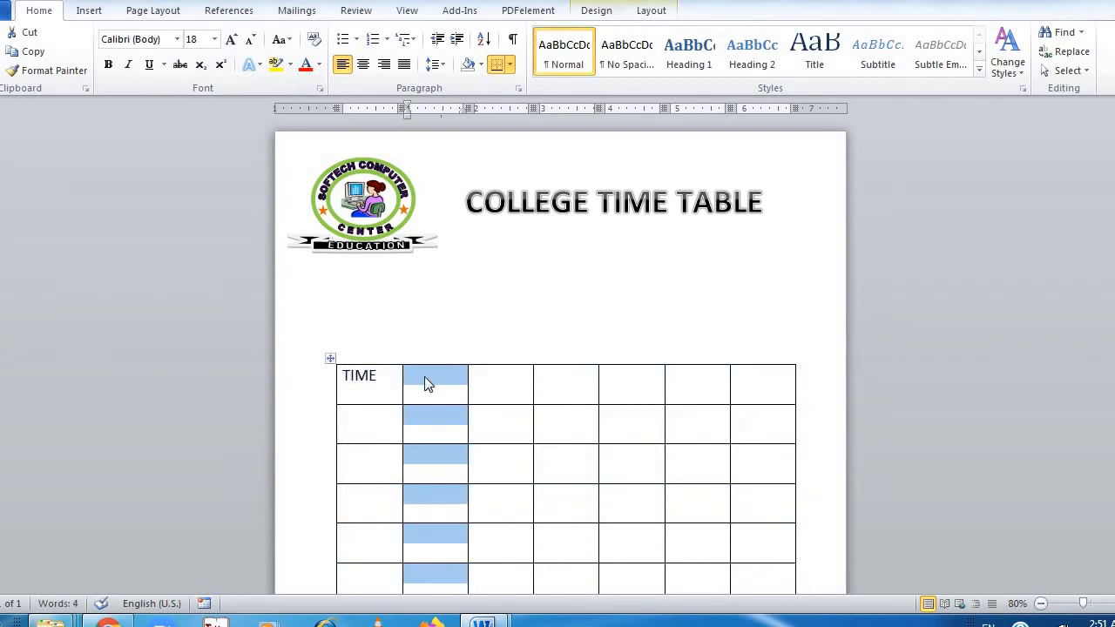
Fill the remaining header cells after TIME with MON, TUE, WED, THU, FRI and SAT
click(426, 377)
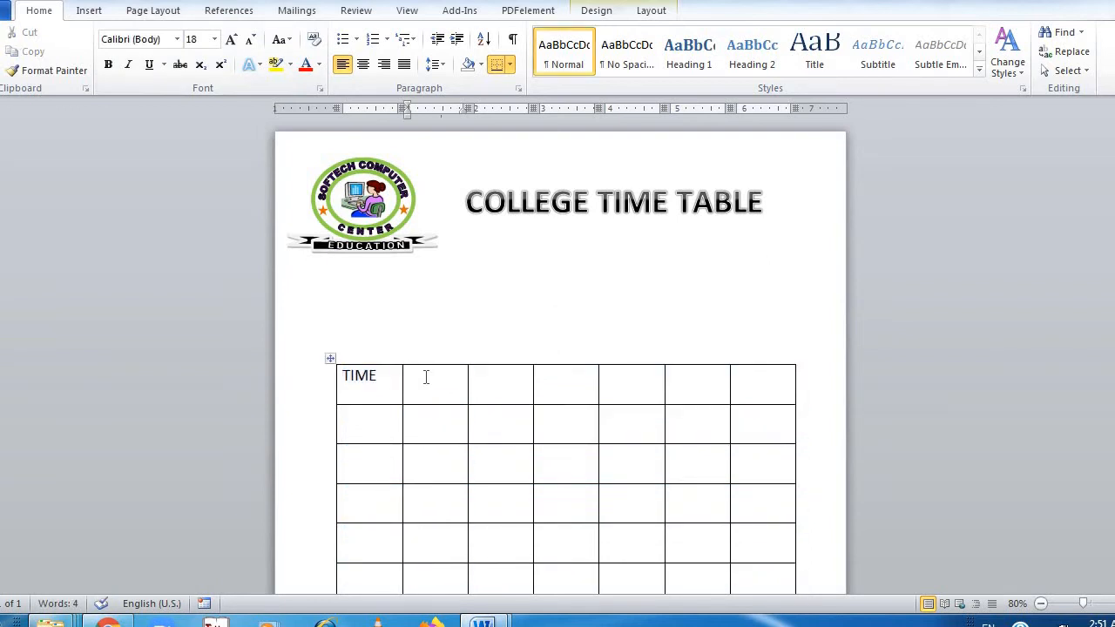
text(MON)
key(Tab)
text(T)
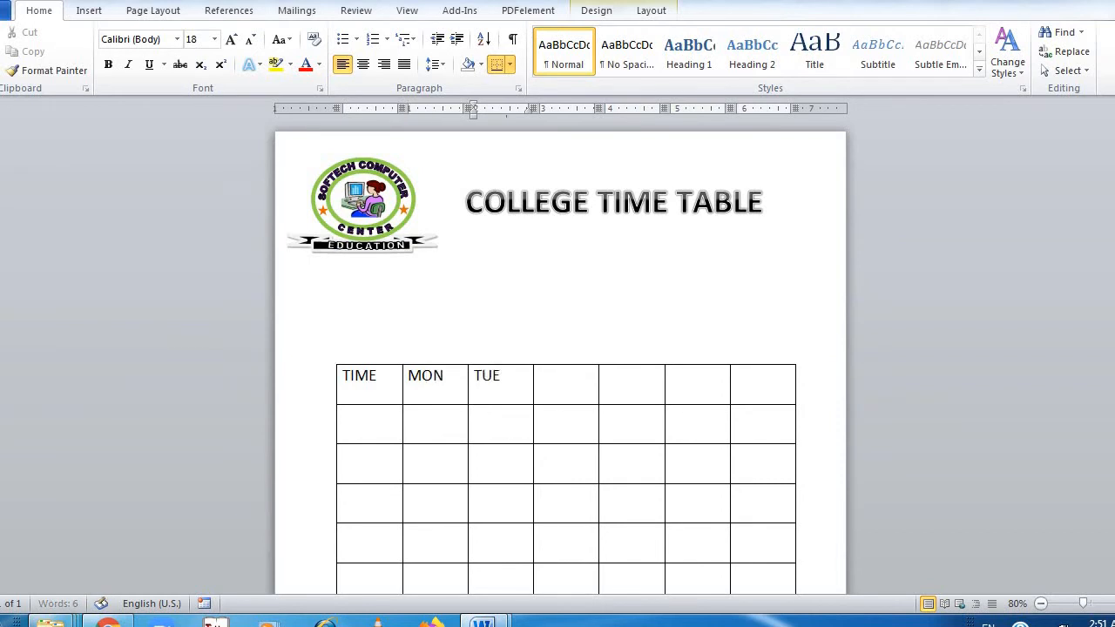
key(Tab)
text(WED)
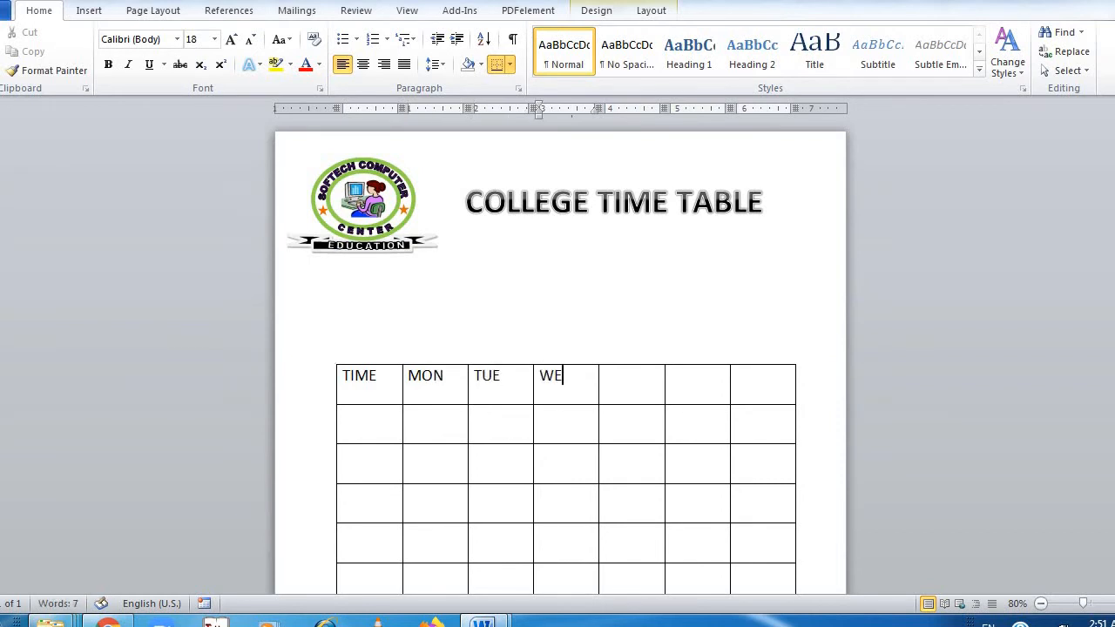
key(Tab)
text(TH)
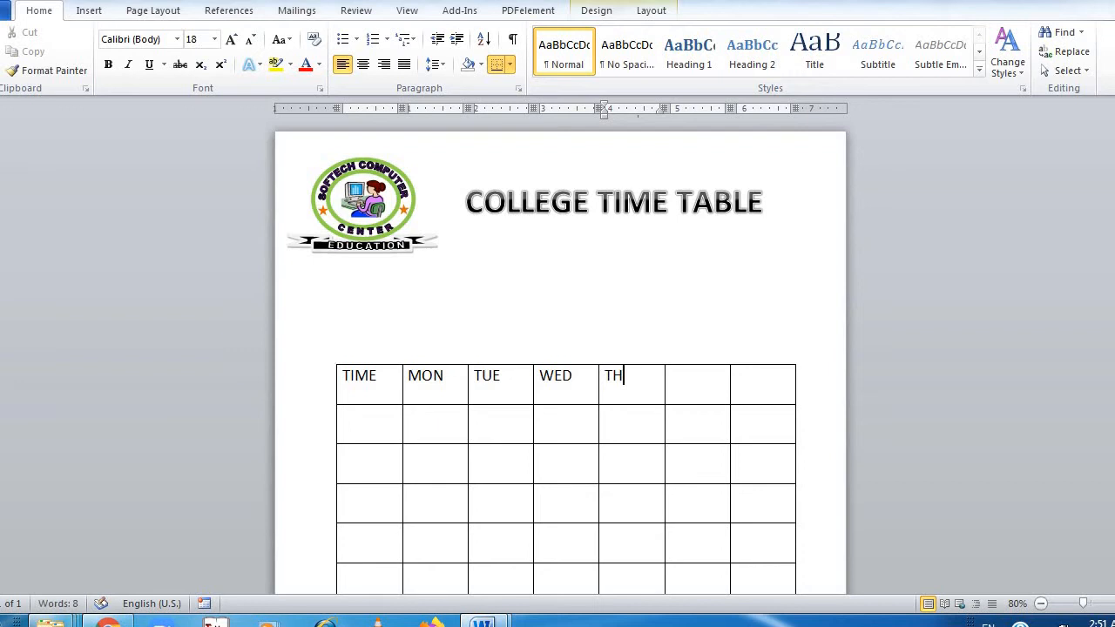
text(U)
key(Tab)
text(FR)
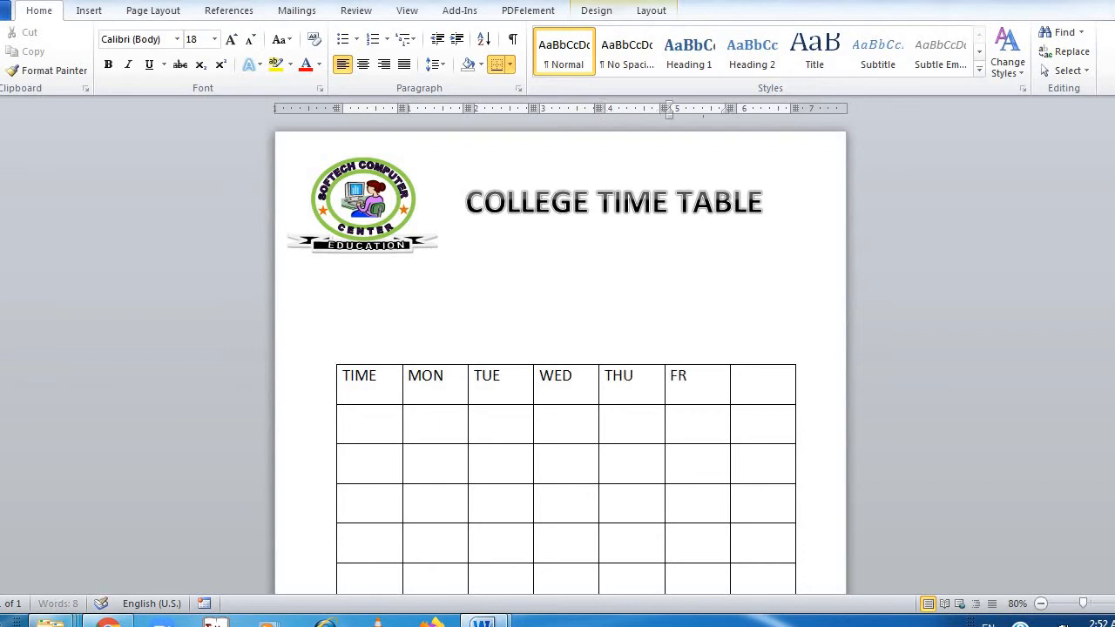
text(I)
key(Tab)
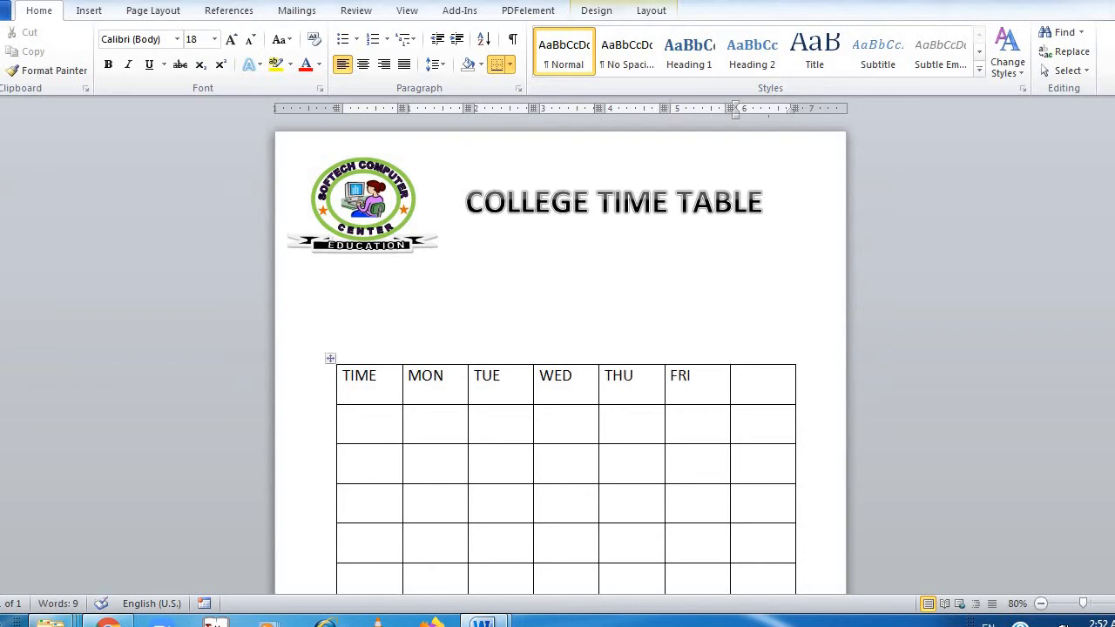
text(SAT)
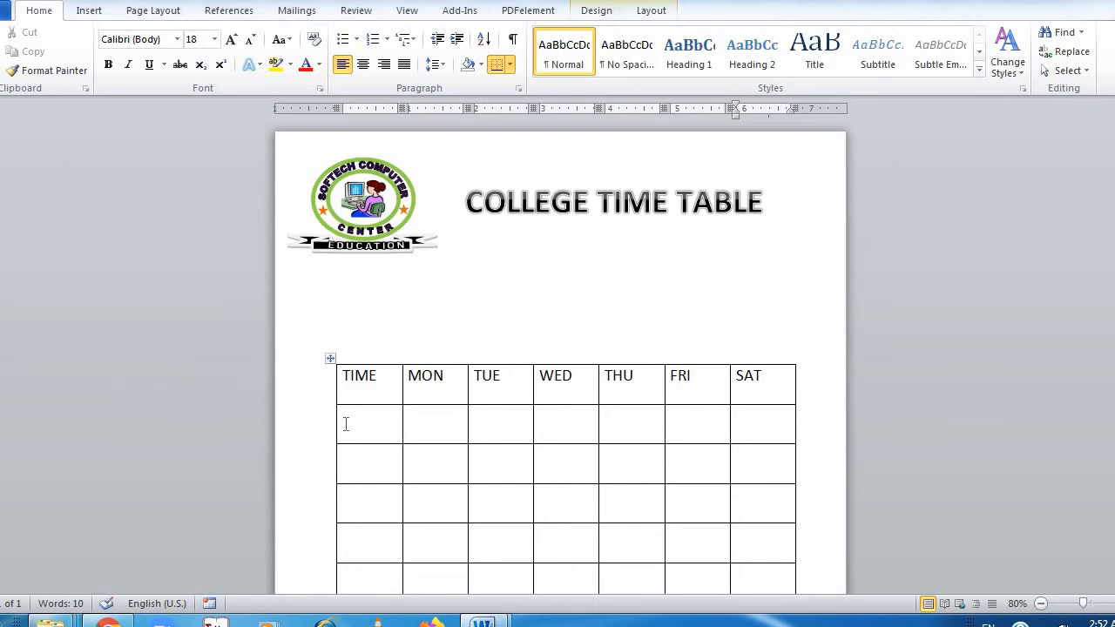
Set the font size of the six empty rows below the header to 12
click(346, 424)
key(shift+Right)
key(shift+Right)
key(shift+Right)
key(shift+Right)
key(shift+Right)
key(shift+Right)
key(shift+Right)
key(shift+Down)
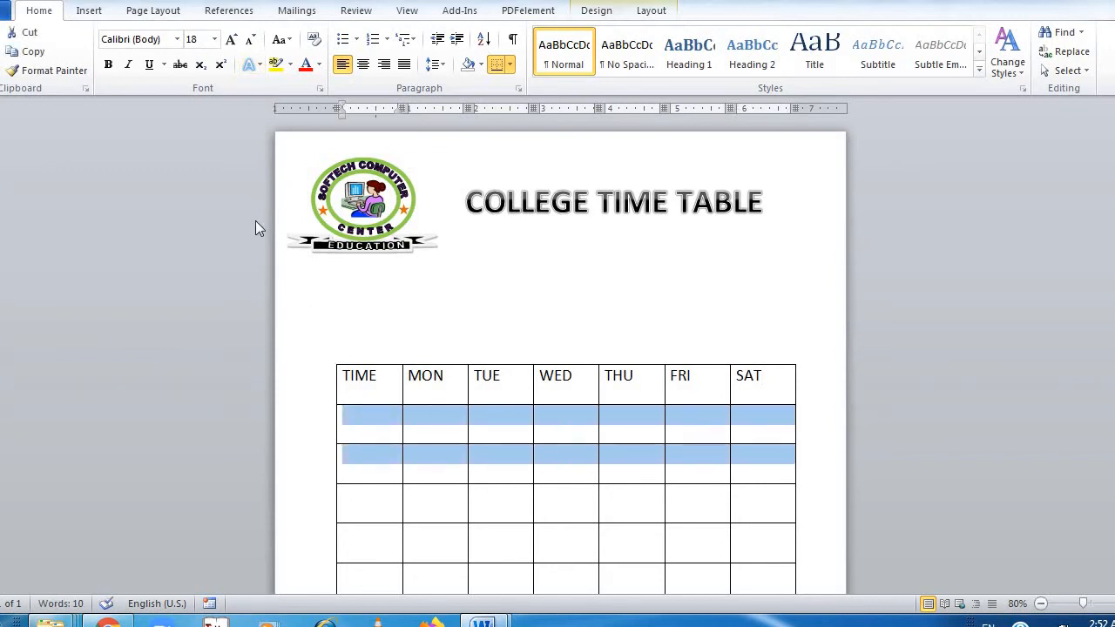
key(shift+Down)
key(shift+Down)
key(shift+Down)
key(shift+Down)
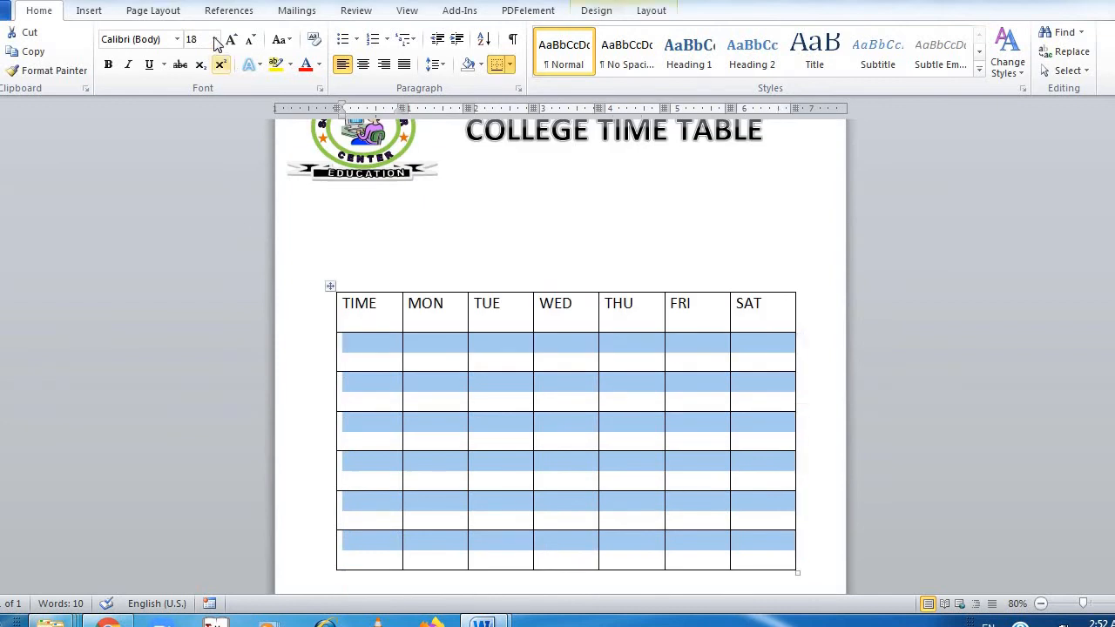
click(205, 40)
text(12)
key(Return)
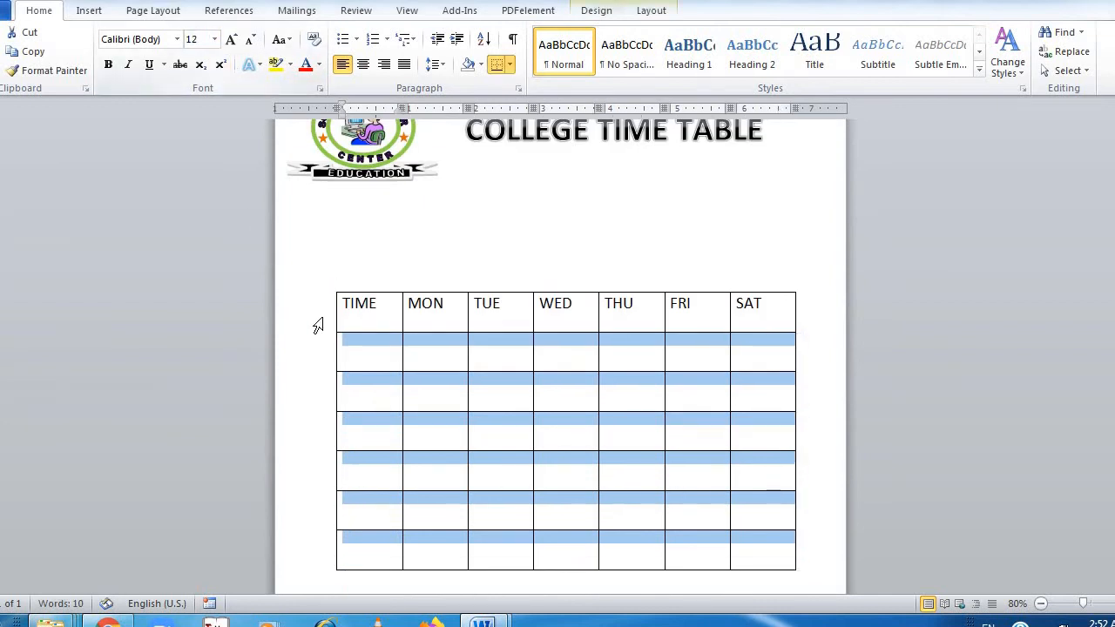
Enter the time slot 08:00 – 09:00 in the first cell below TIME
text(08)
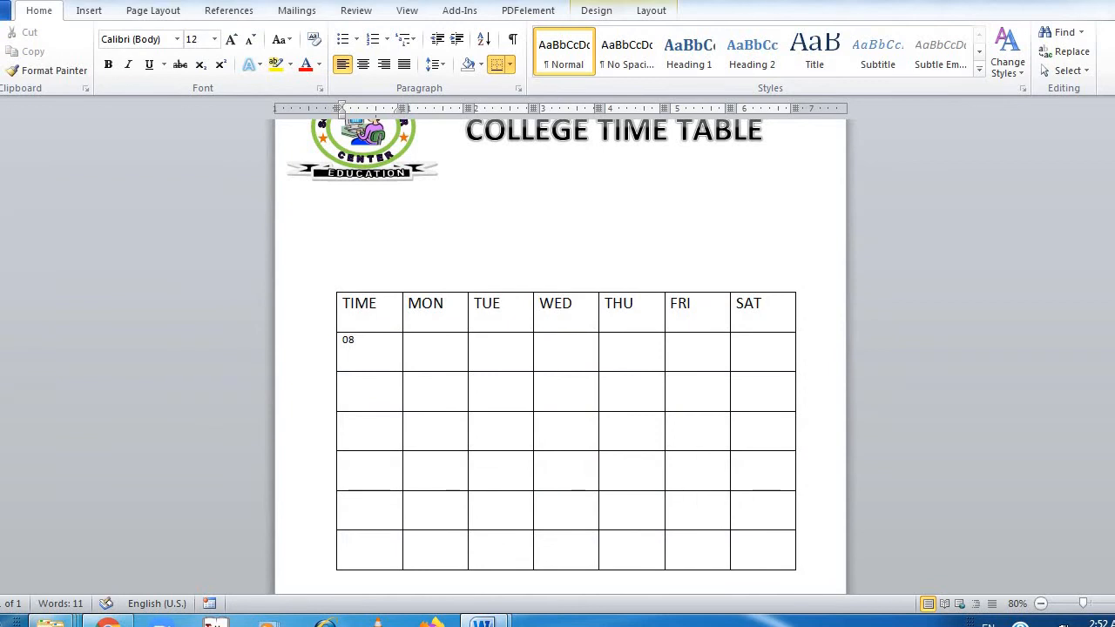
text(:00 – 09:00 - 09:00)
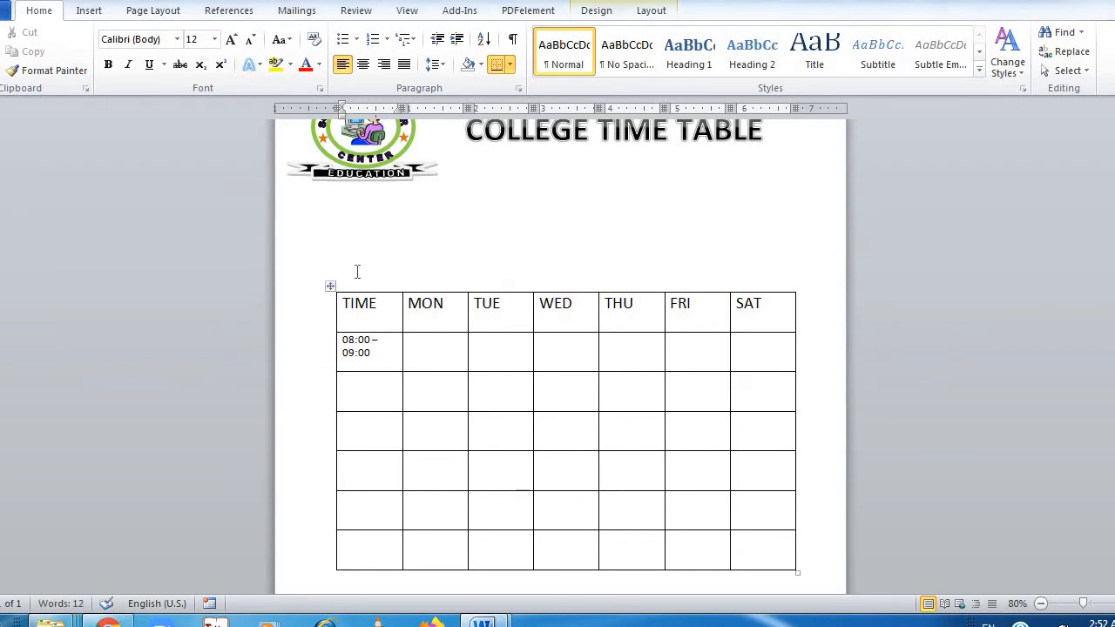
Enlarge the whole table to about 7.3 inches wide, with taller rows that still fit on the page
drag(797, 573, 815, 582)
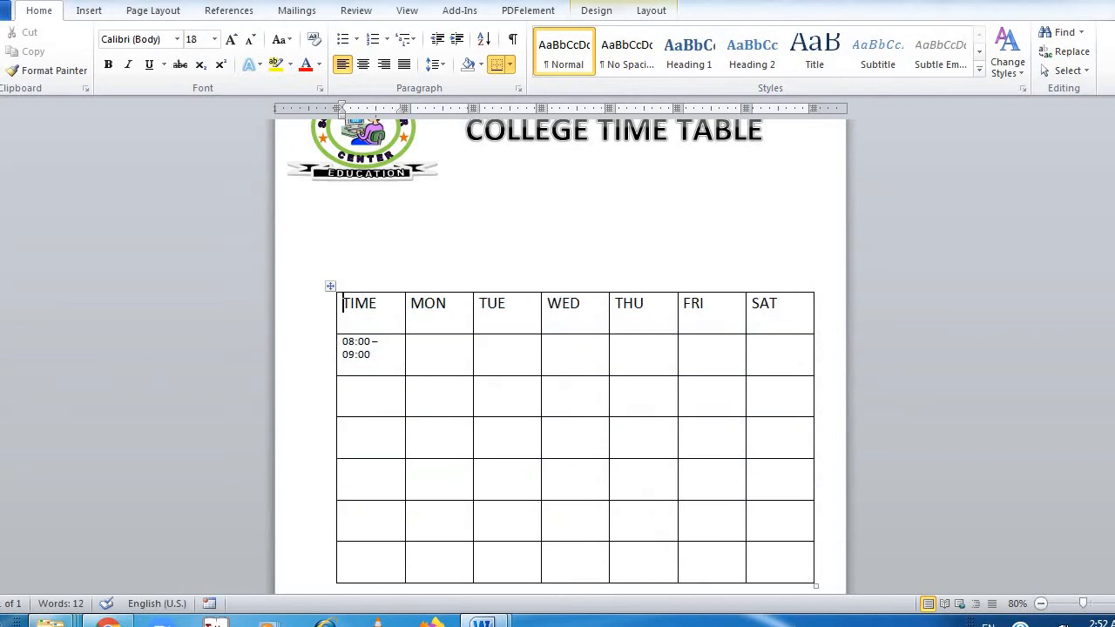
scroll(552, 352, down, 2)
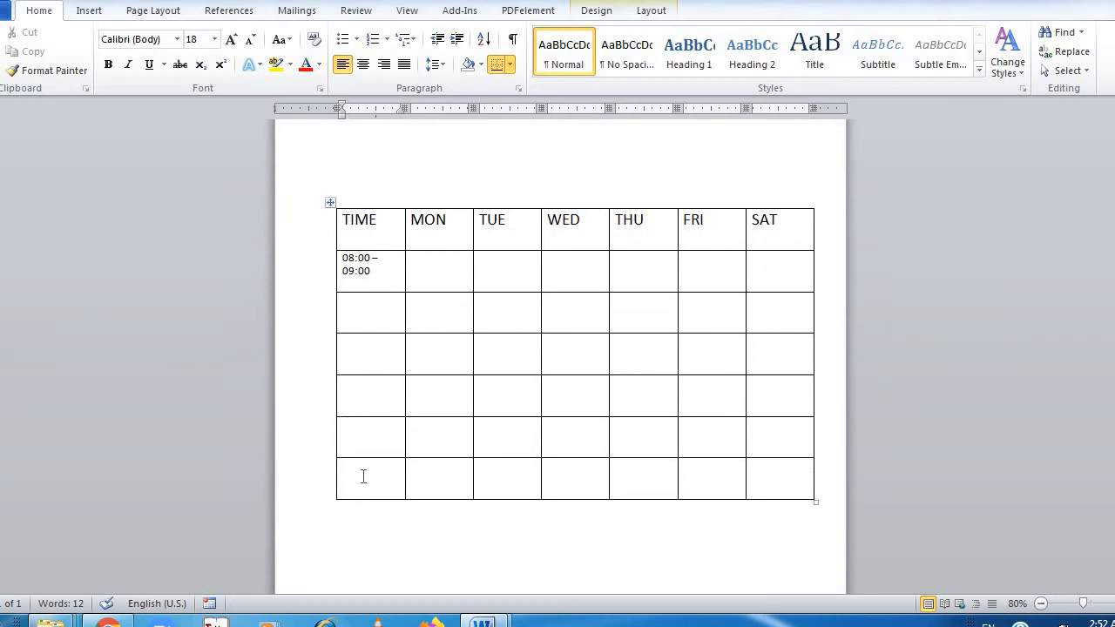
click(364, 477)
drag(813, 505, 831, 540)
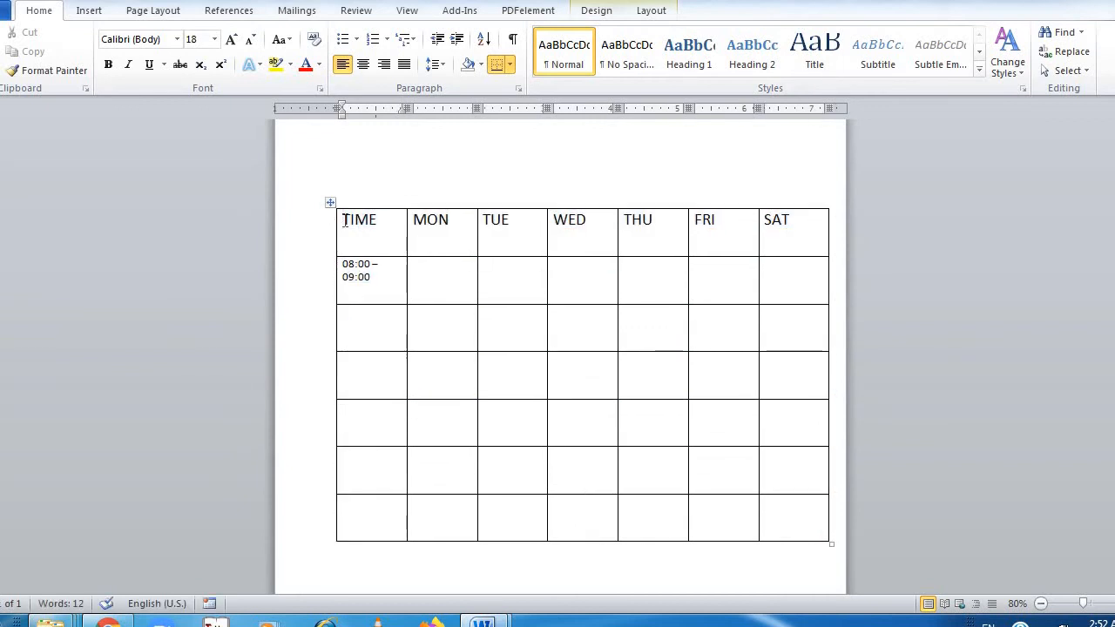
Set the font size of all table cells to 14
key(shift+Right)
key(shift+Right)
key(shift+Right)
key(shift+Right)
key(shift+Right)
key(shift+Right)
key(shift+Right)
key(shift+Right)
key(shift+Right)
key(shift+Right)
key(shift+Right)
key(shift+Right)
key(shift+Right)
key(shift+Right)
key(shift+Right)
key(shift+Right)
key(shift+Right)
key(shift+Right)
key(shift+Right)
key(shift+Right)
key(shift+Left)
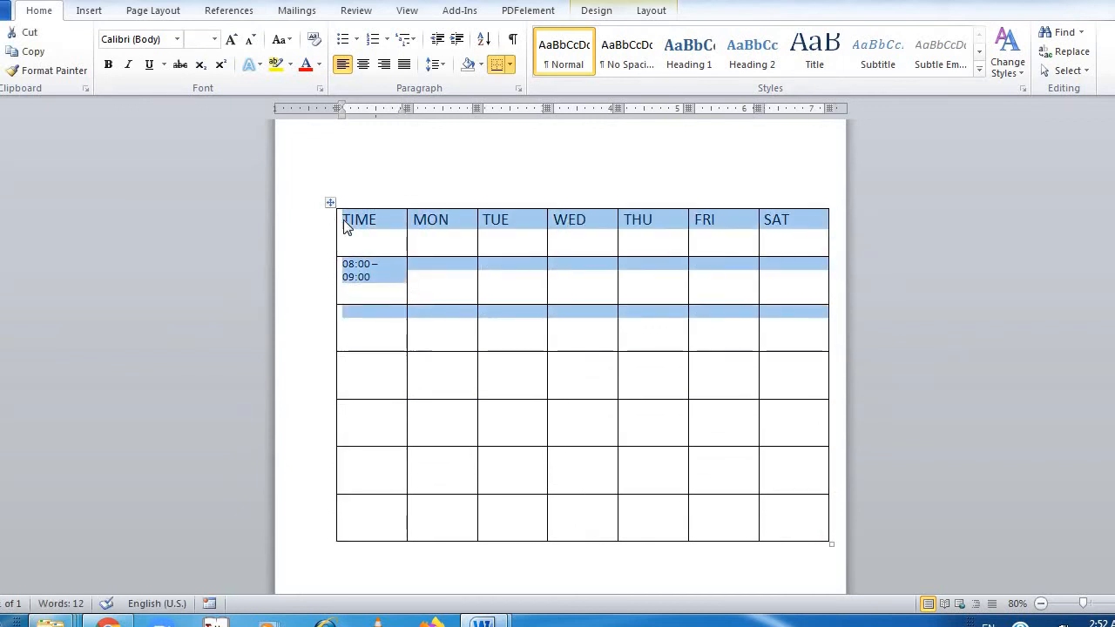
key(shift+Down)
key(shift+Down)
key(shift+Down)
key(shift+Down)
key(shift+Down)
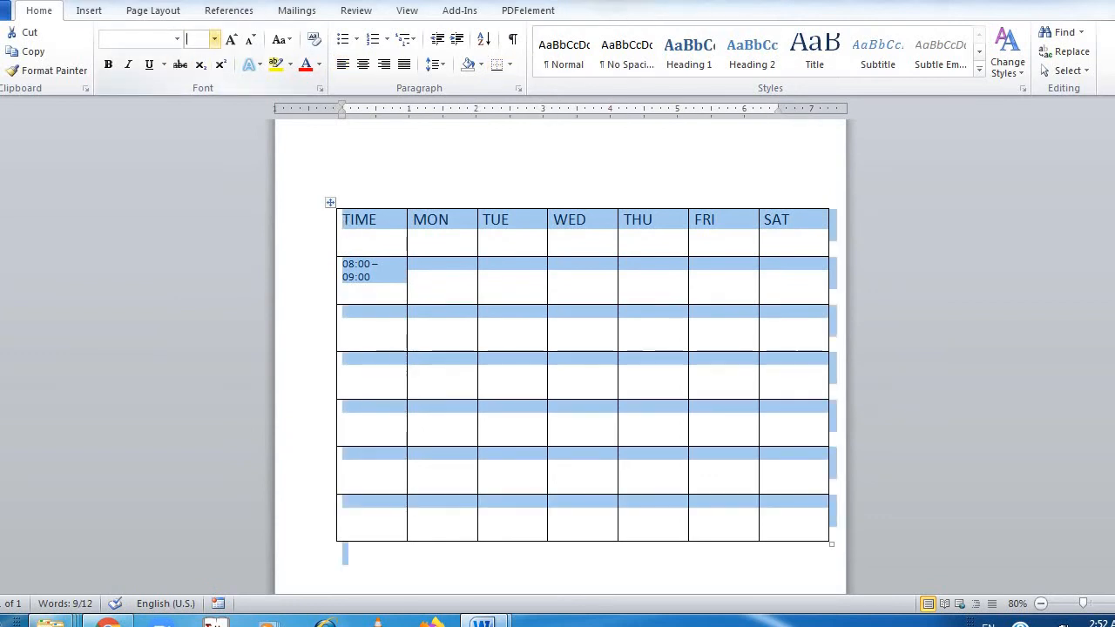
key(Return)
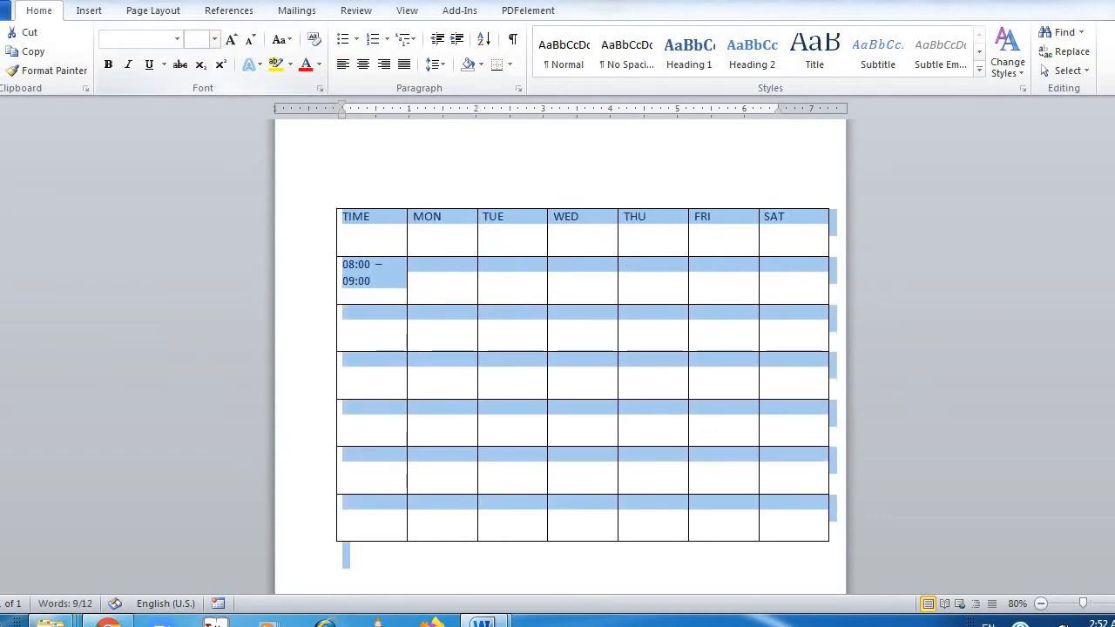
click(376, 239)
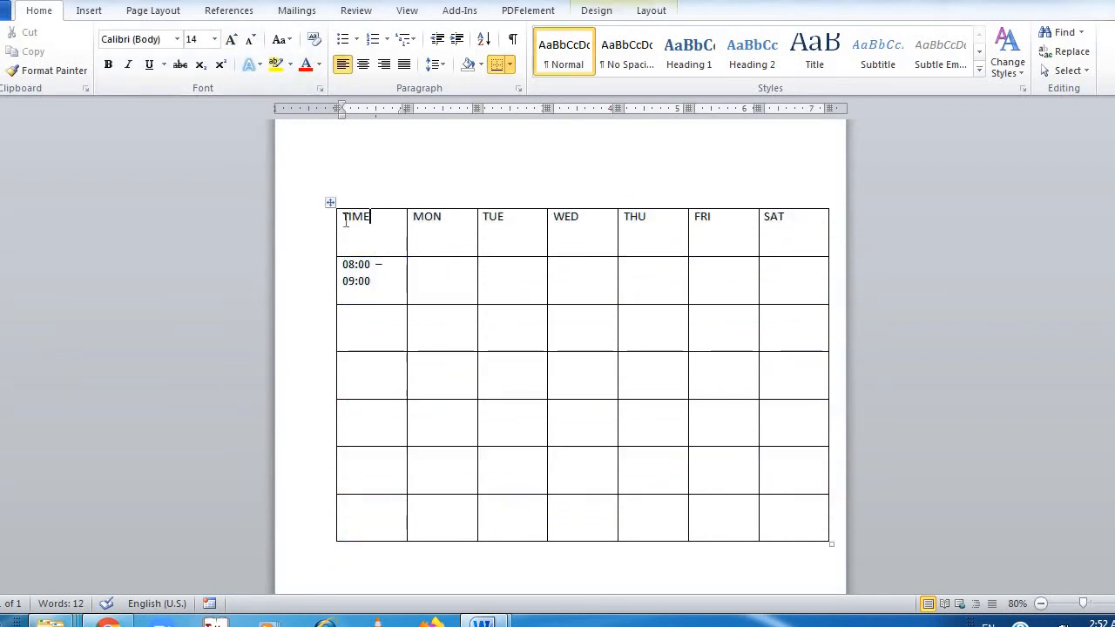
drag(346, 221, 342, 223)
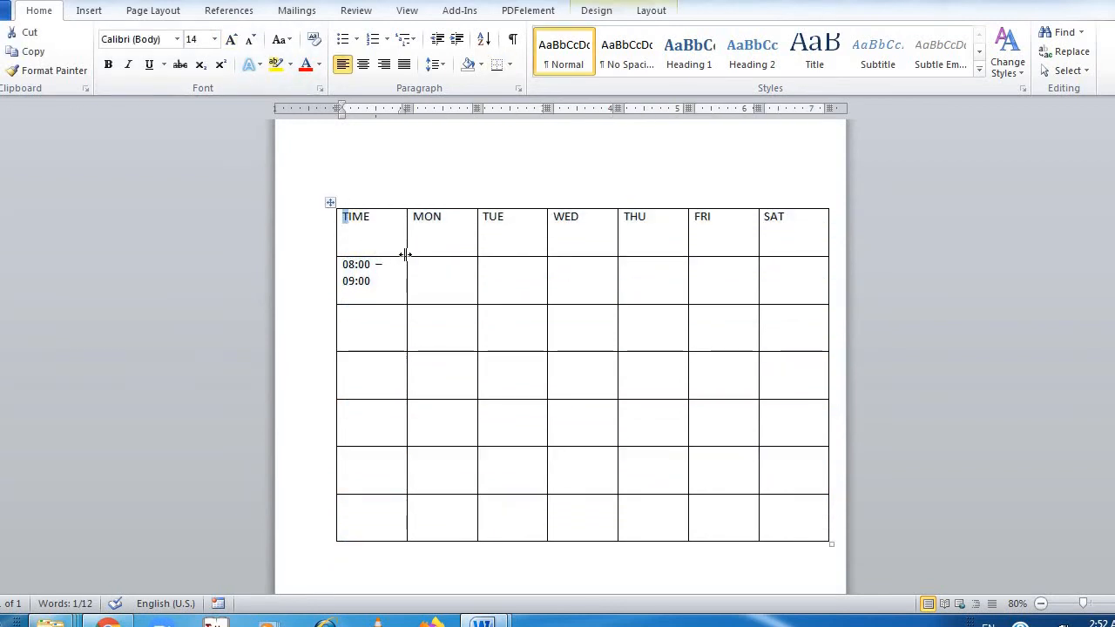
Widen the TIME column to about 1.25 inches, extending the table's outer edge into the margin, so the time slot fits on one line
drag(407, 254, 412, 256)
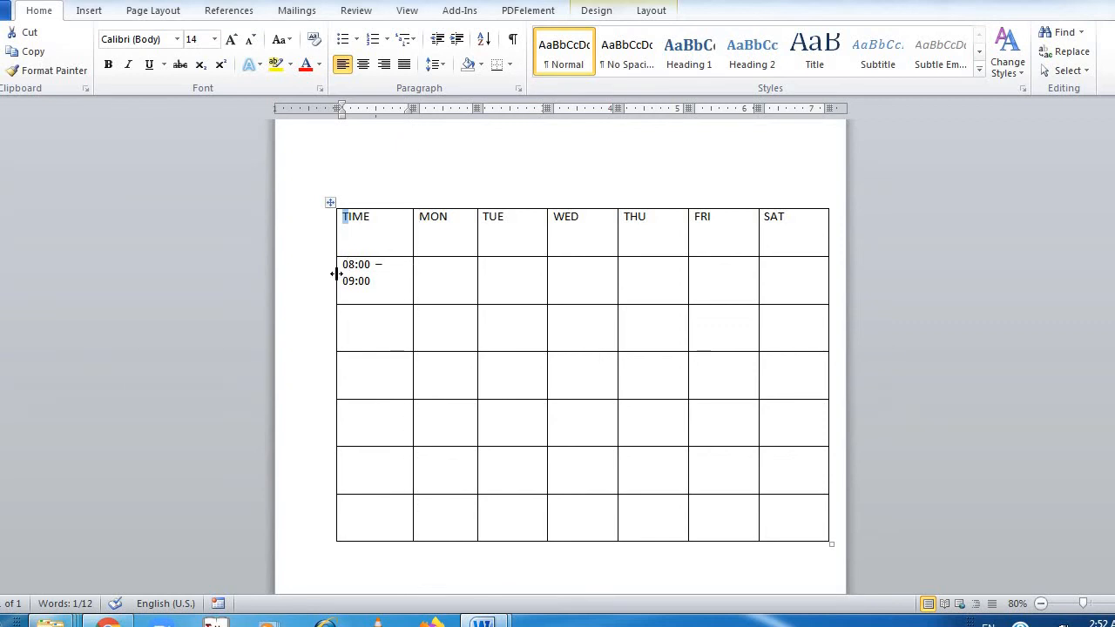
drag(332, 278, 314, 283)
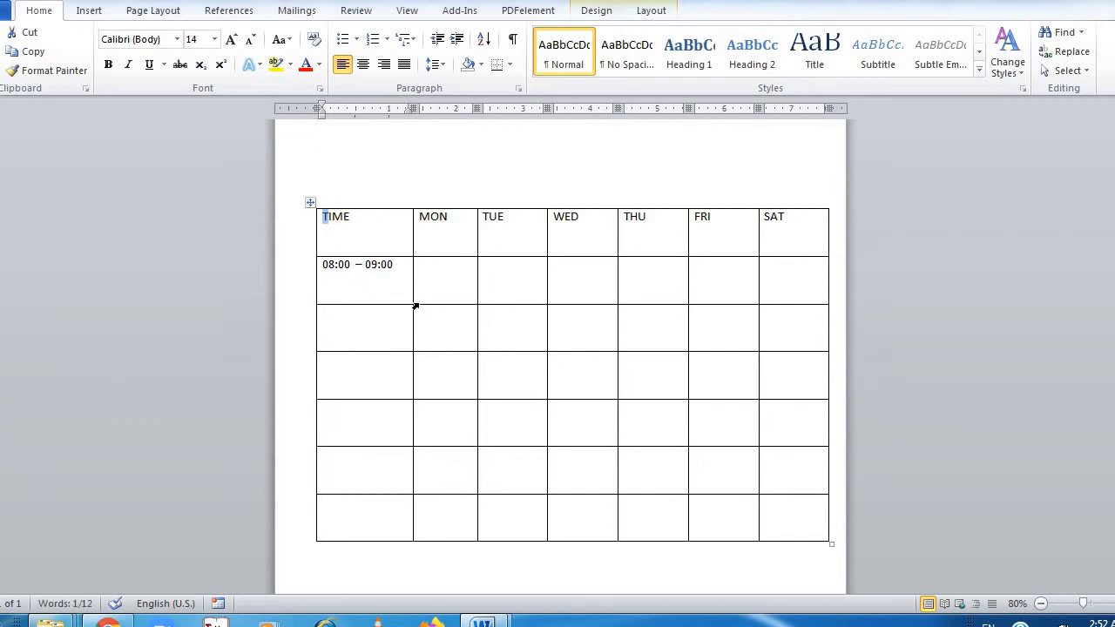
drag(412, 295, 399, 295)
click(368, 347)
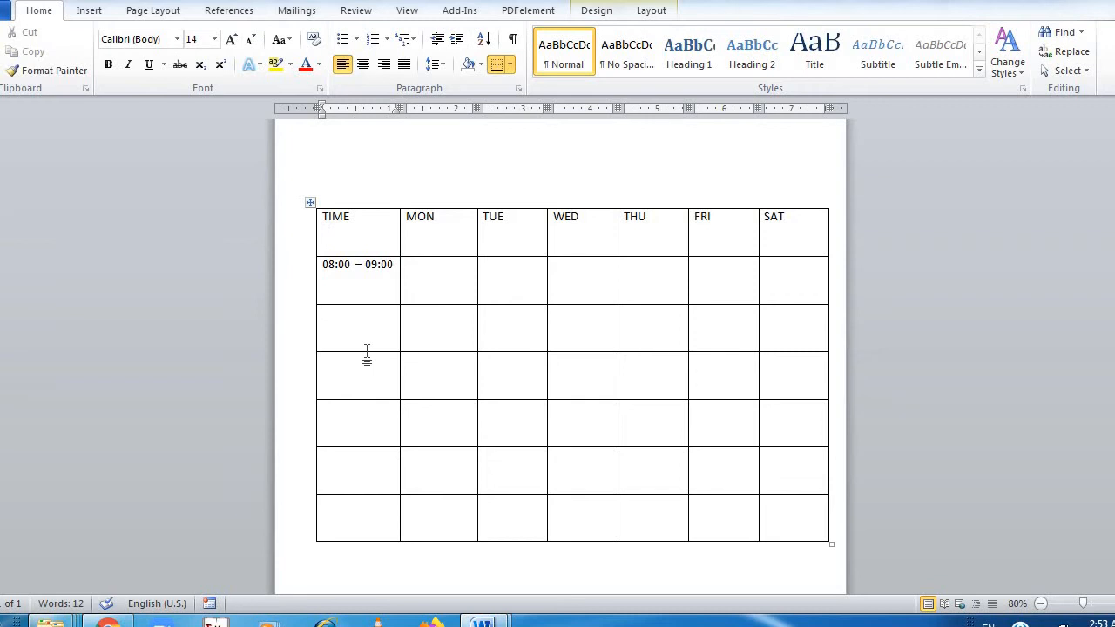
text(09:00)
key(BackSpace)
key(BackSpace)
Copy the 08:00 – 09:00 time slot into the five empty cells below it in the TIME column
click(327, 270)
key(shift+Right)
key(shift+Right)
key(shift+Right)
key(shift+Right)
key(shift+Right)
key(shift+Right)
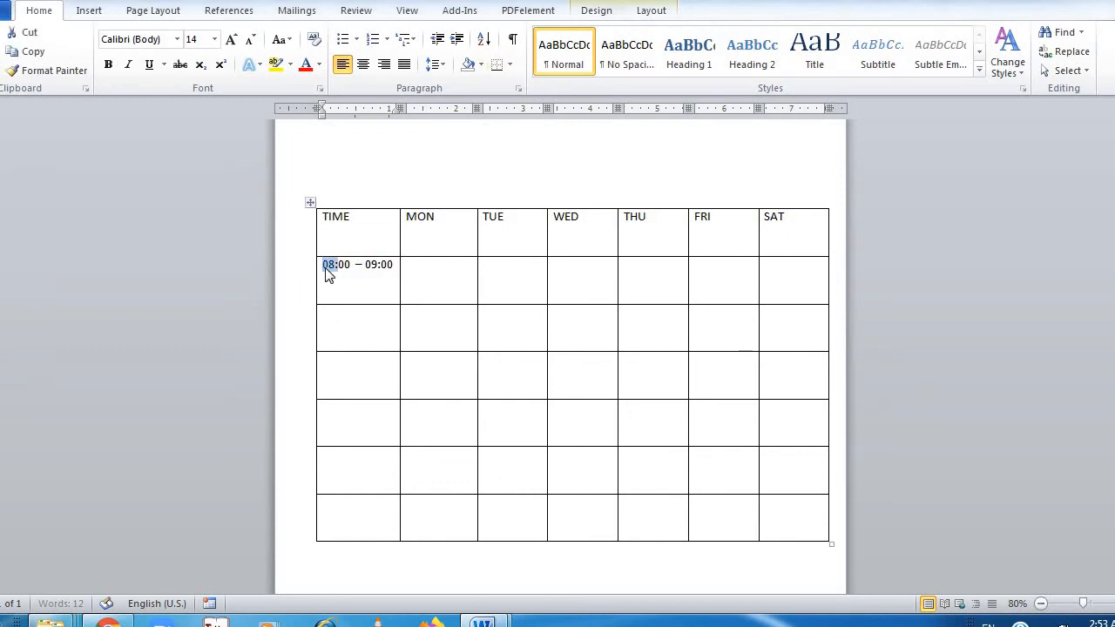
key(shift+Right)
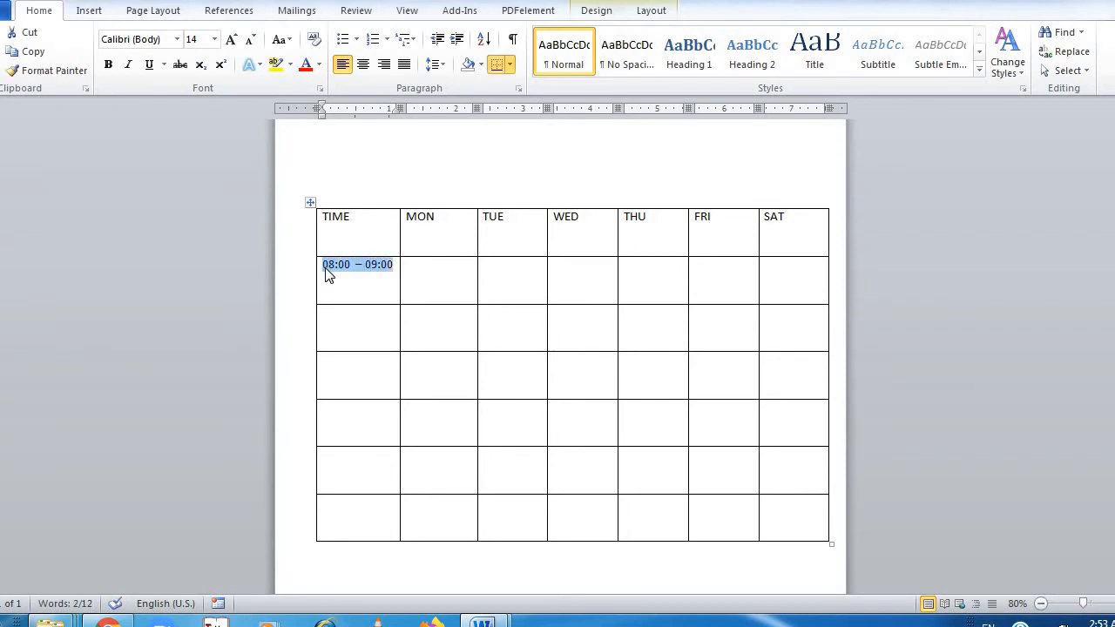
key(ctrl+c)
key(Down)
key(ctrl+v)
key(ctrl+v)
key(Down)
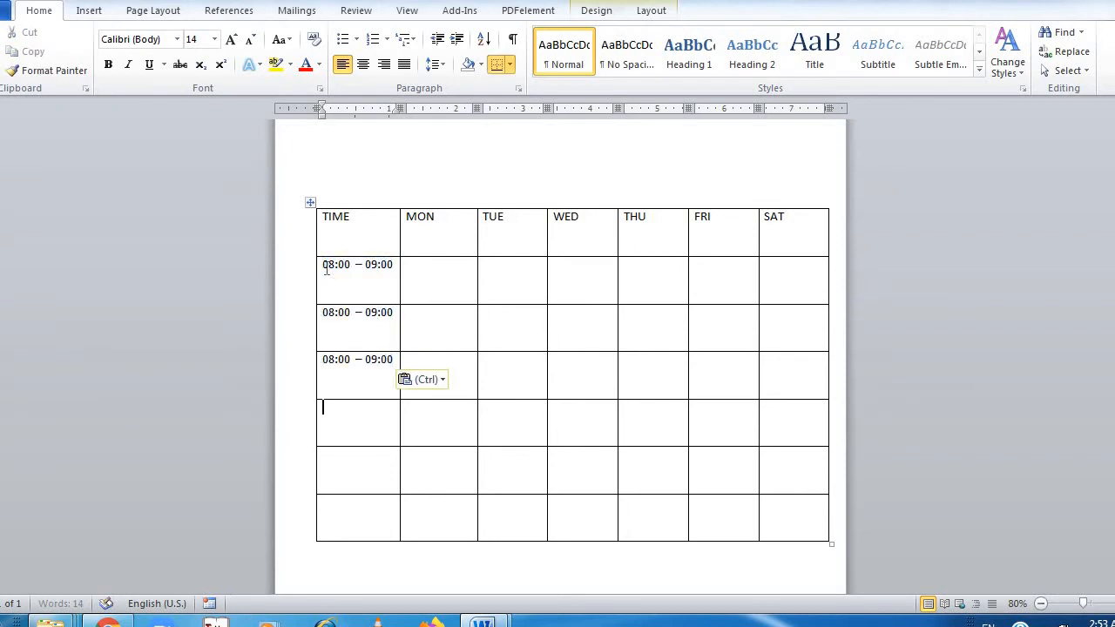
key(ctrl+v)
key(Down)
key(ctrl+v)
key(Down)
key(ctrl+v)
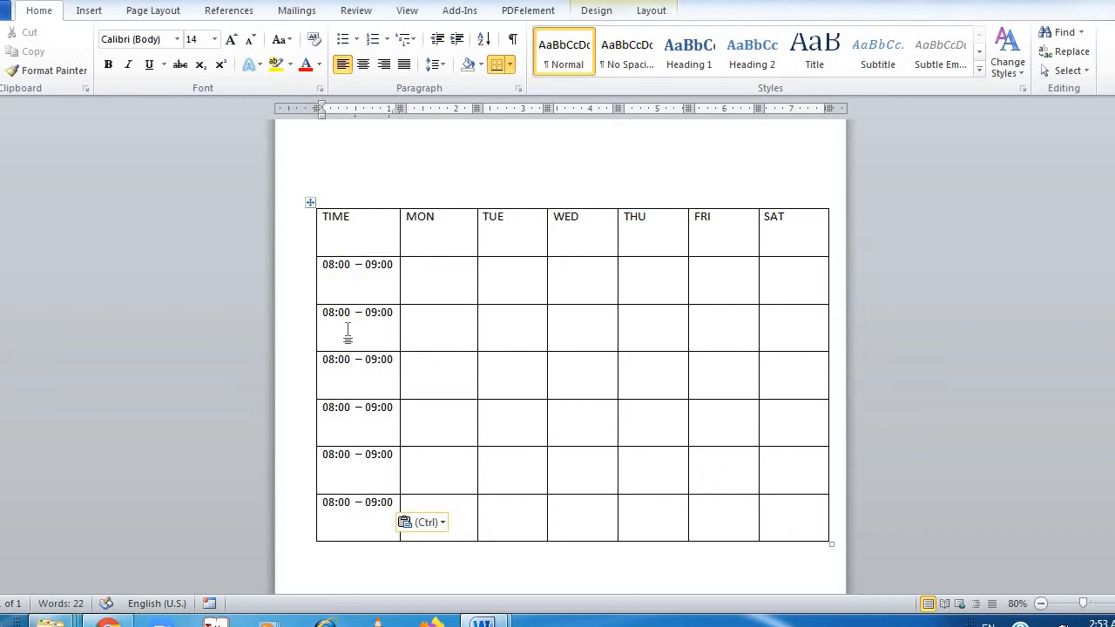
Change the second time slot in the TIME column to 09:00 –10:00
key(BackSpace)
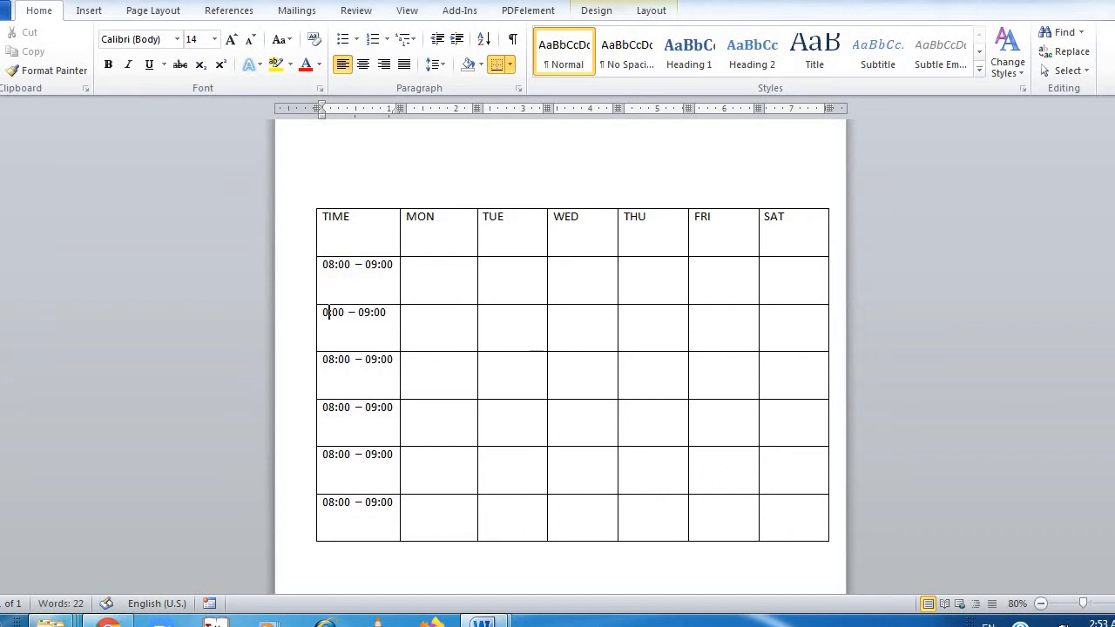
text(9)
click(372, 312)
key(BackSpace)
key(shift+Right)
key(Delete)
text(10)
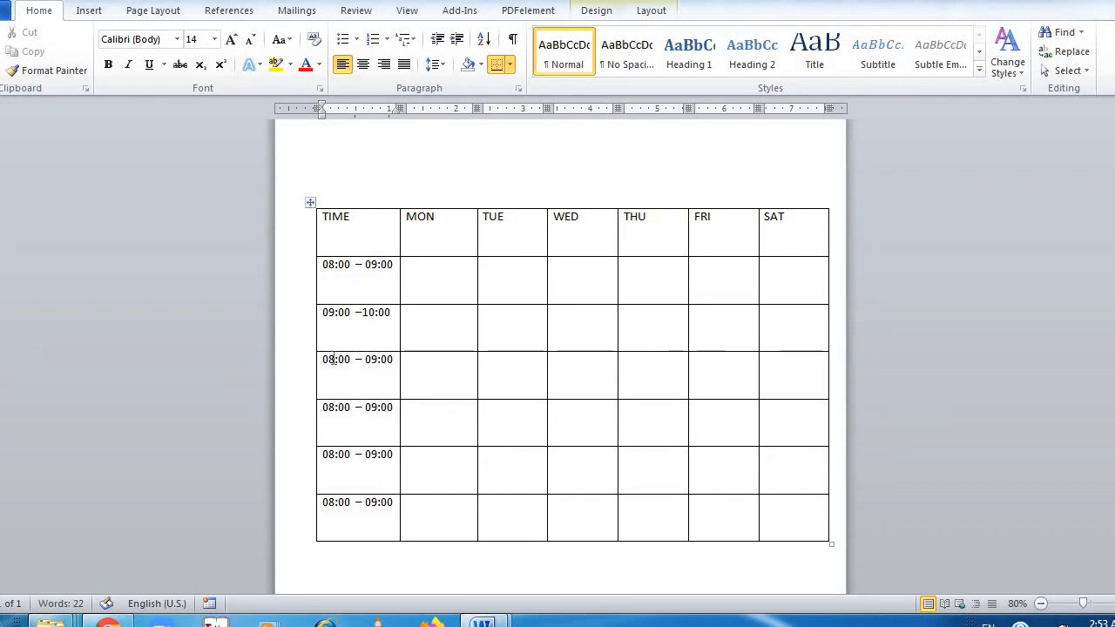
Change the third time slot in the TIME column to 10:00 – 11:00
click(333, 359)
key(BackSpace)
key(BackSpace)
text(10)
click(378, 359)
key(BackSpace)
key(BackSpace)
text(11)
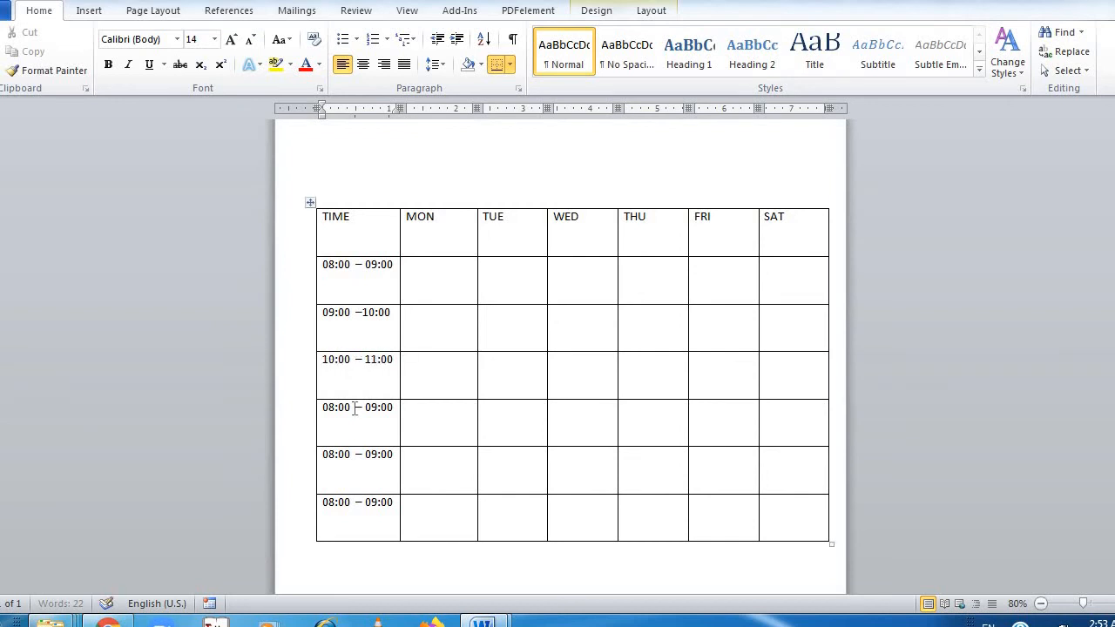
Change the fourth time slot in the TIME column to 12:00 – 01:00
click(334, 409)
key(BackSpace)
key(BackSpace)
text(12)
click(374, 409)
key(BackSpace)
key(Delete)
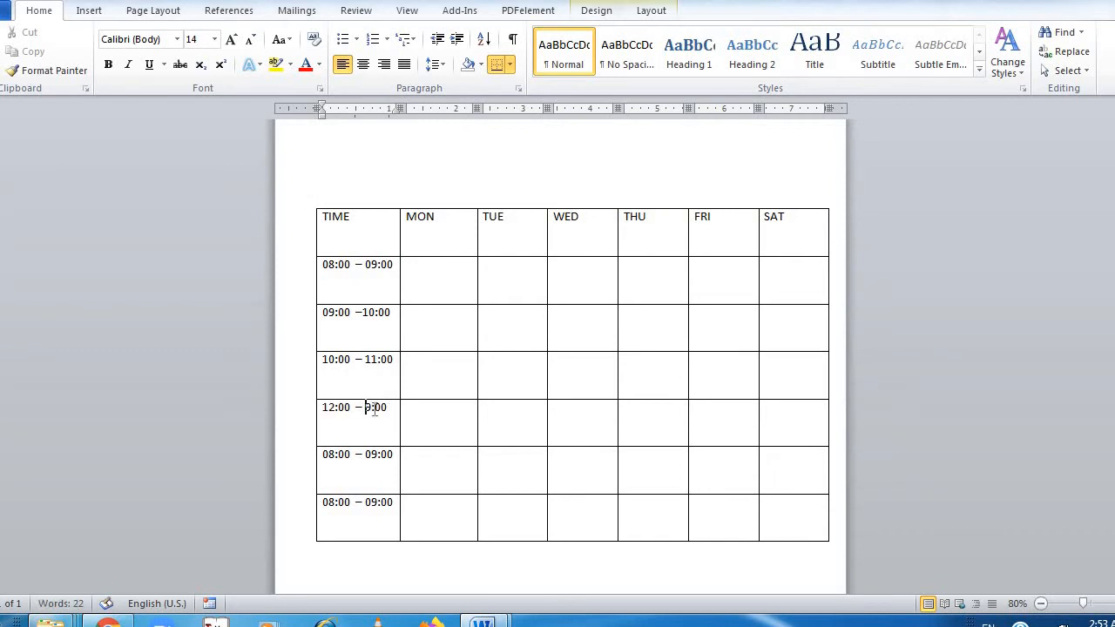
text(01)
Change the fifth time slot in the TIME column to 01:00 – 02:00
click(336, 454)
key(BackSpace)
key(BackSpace)
text(01)
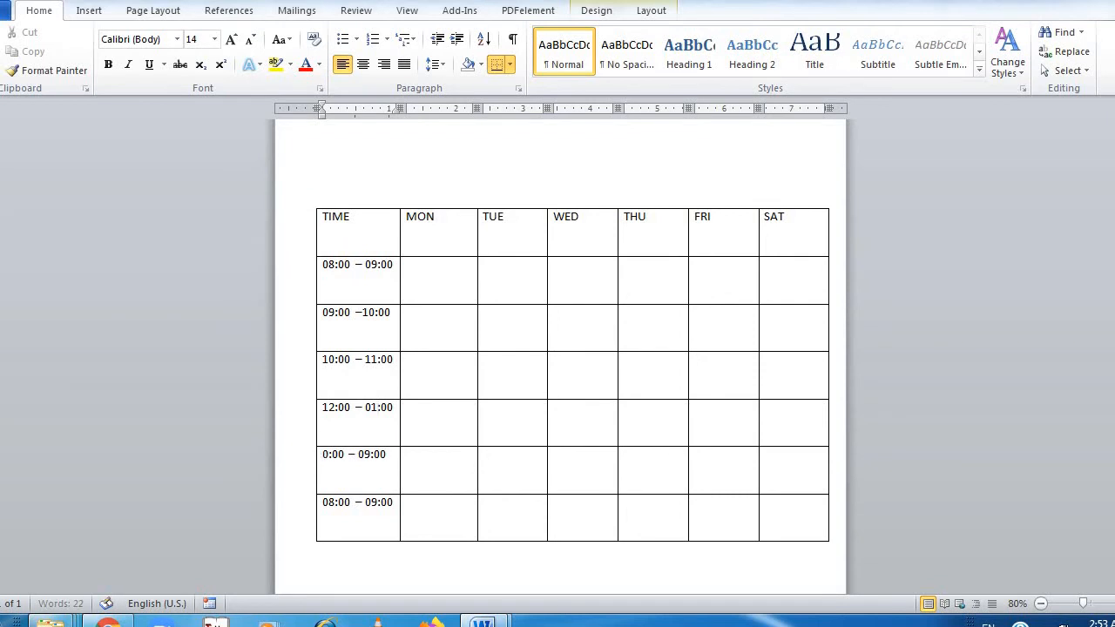
click(374, 457)
key(BackSpace)
key(BackSpace)
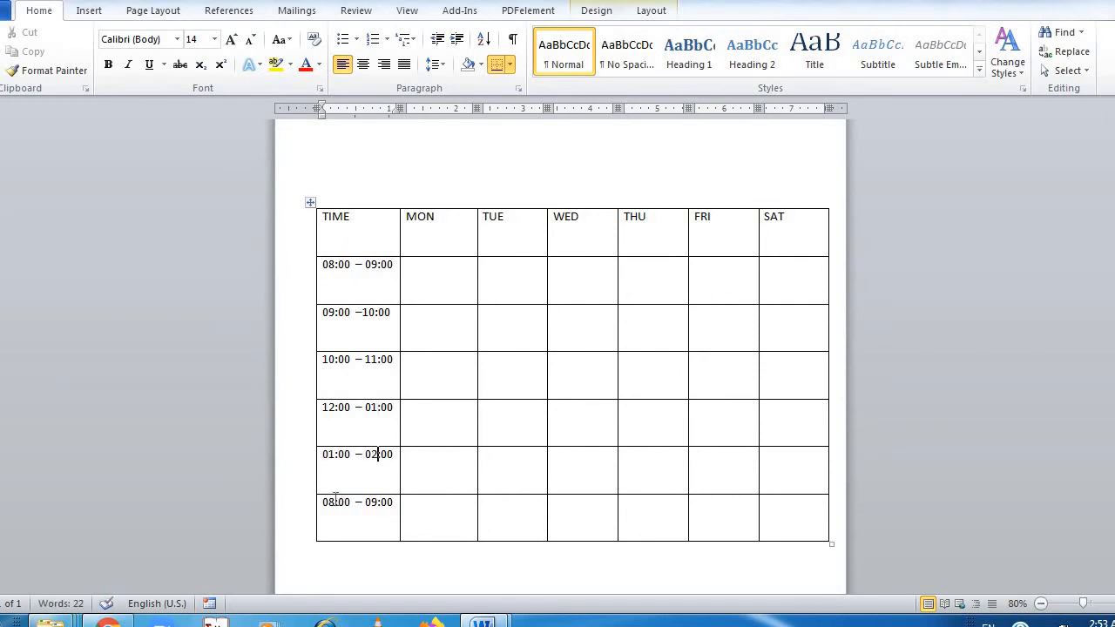
text(02)
Change the last time slot in the TIME column to 03:00 – 04:00
click(336, 499)
key(BackSpace)
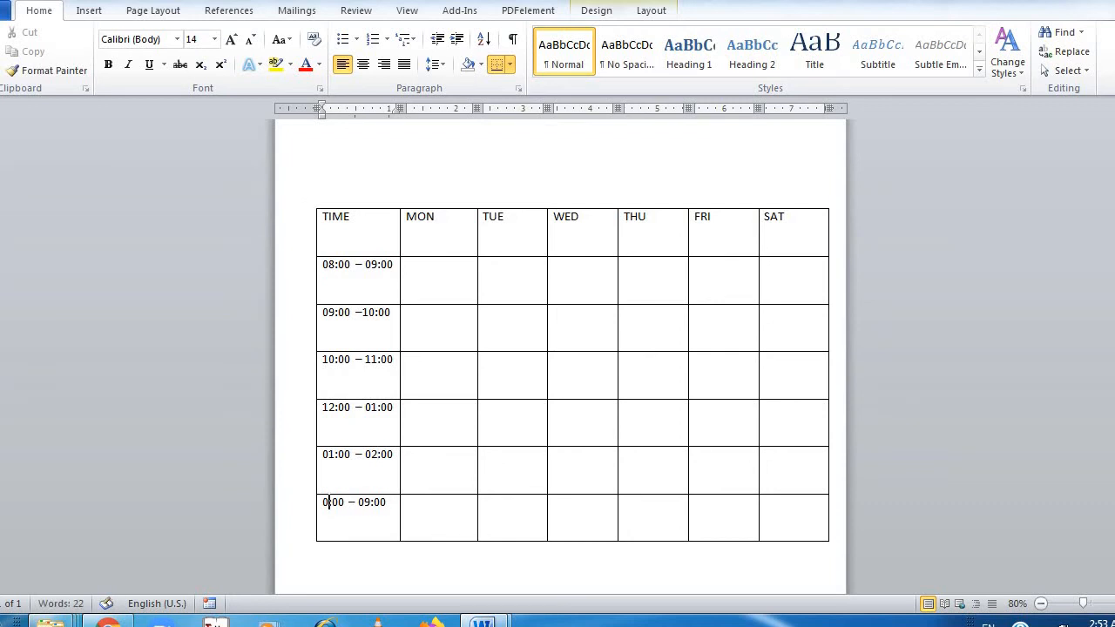
text(3)
key(BackSpace)
key(BackSpace)
text(04)
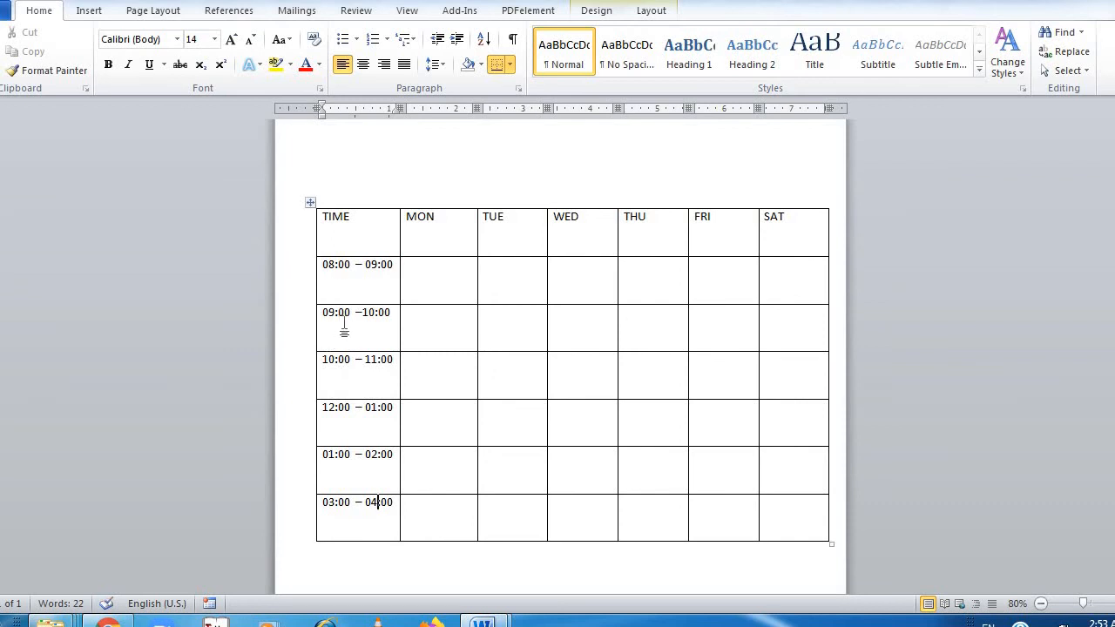
Change the fourth time slot in the TIME column to 11:00 – 12:00
click(334, 409)
key(BackSpace)
text(1)
click(378, 408)
key(BackSpace)
key(BackSpace)
text(12)
key(BackSpace)
key(BackSpace)
text(12)
Change the last two time slots in the TIME column to 12:00 – 01:00 and 01:00 – 02:00
click(378, 453)
key(BackSpace)
text(1)
click(334, 498)
key(BackSpace)
text(1)
click(377, 505)
key(BackSpace)
text(2)
Merge the MON to SAT cells of the 11:00 – 12:00 row into a single cell
click(424, 409)
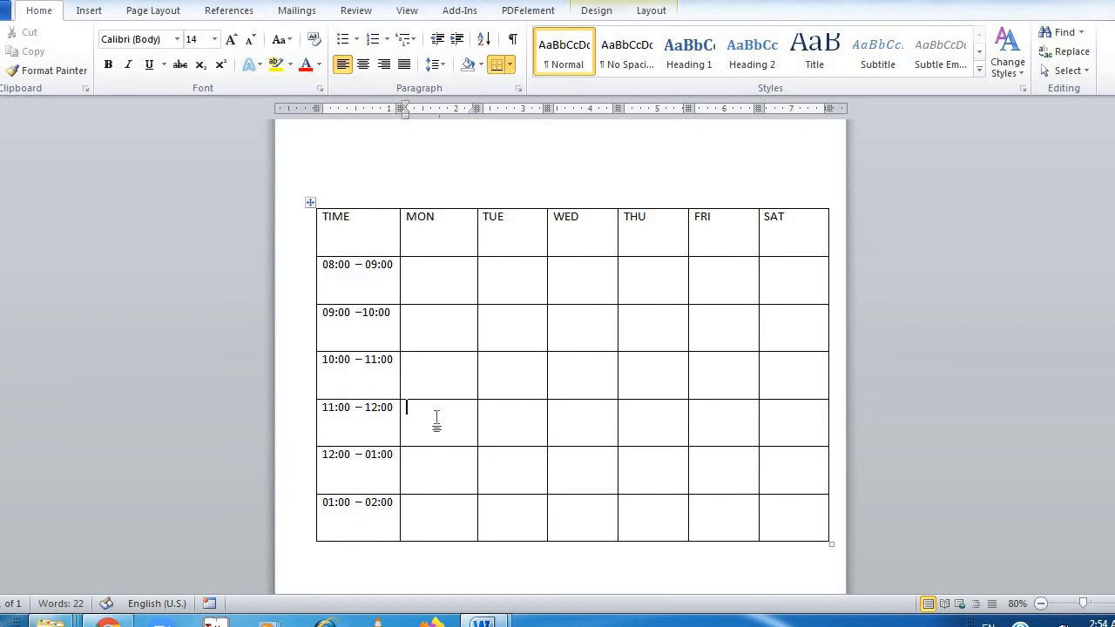
key(shift+Right)
key(shift+Right)
key(shift+Right)
key(shift+Right)
key(shift+Right)
key(shift+Right)
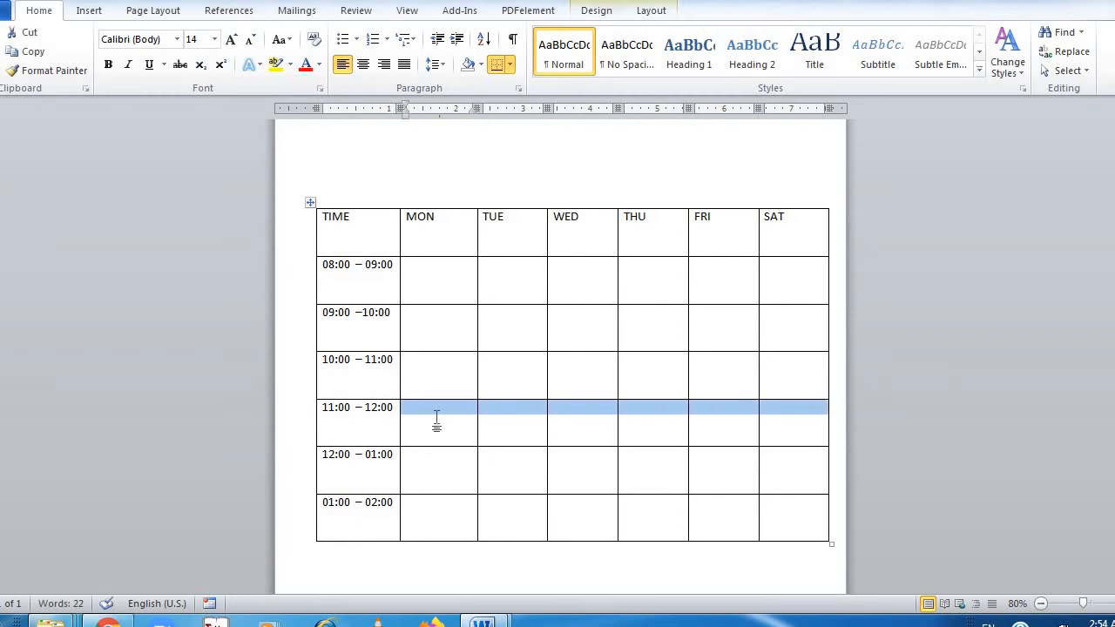
right_click(442, 418)
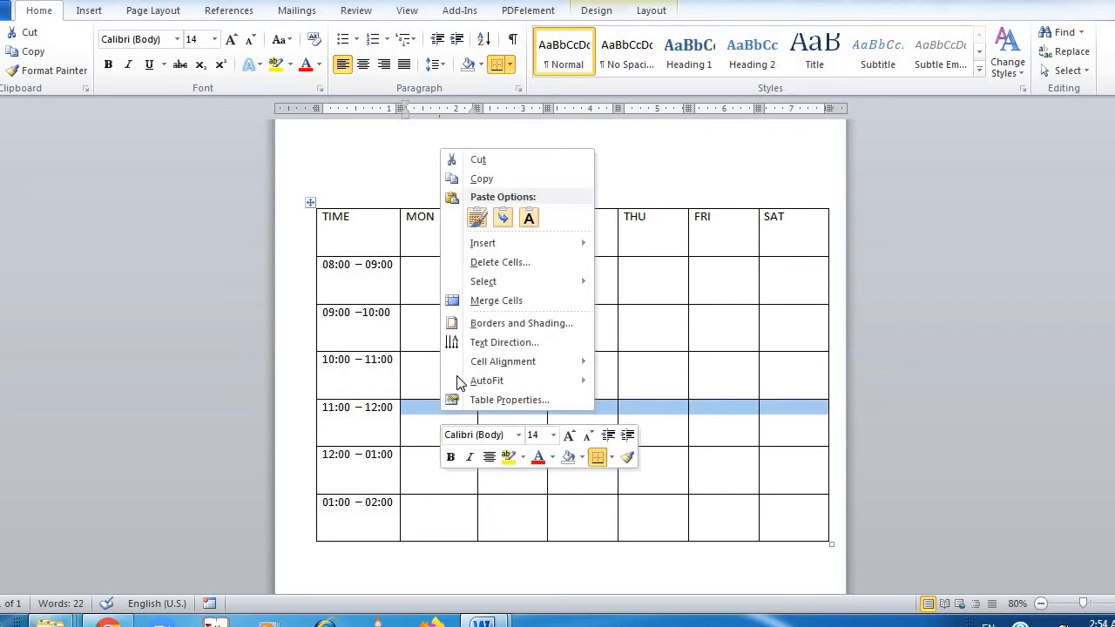
click(477, 302)
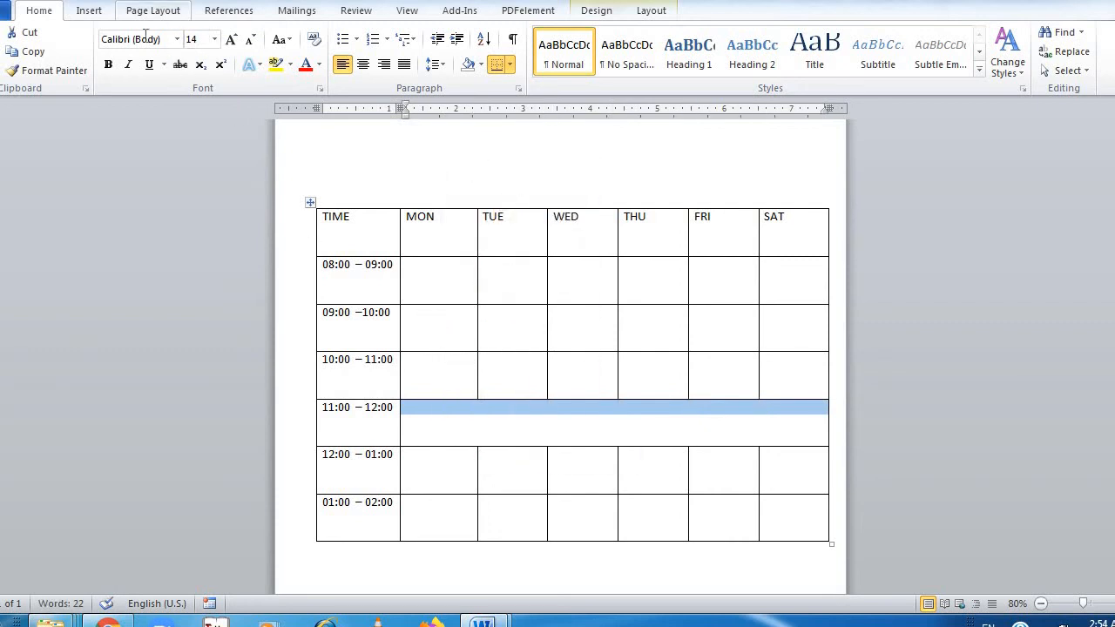
click(89, 11)
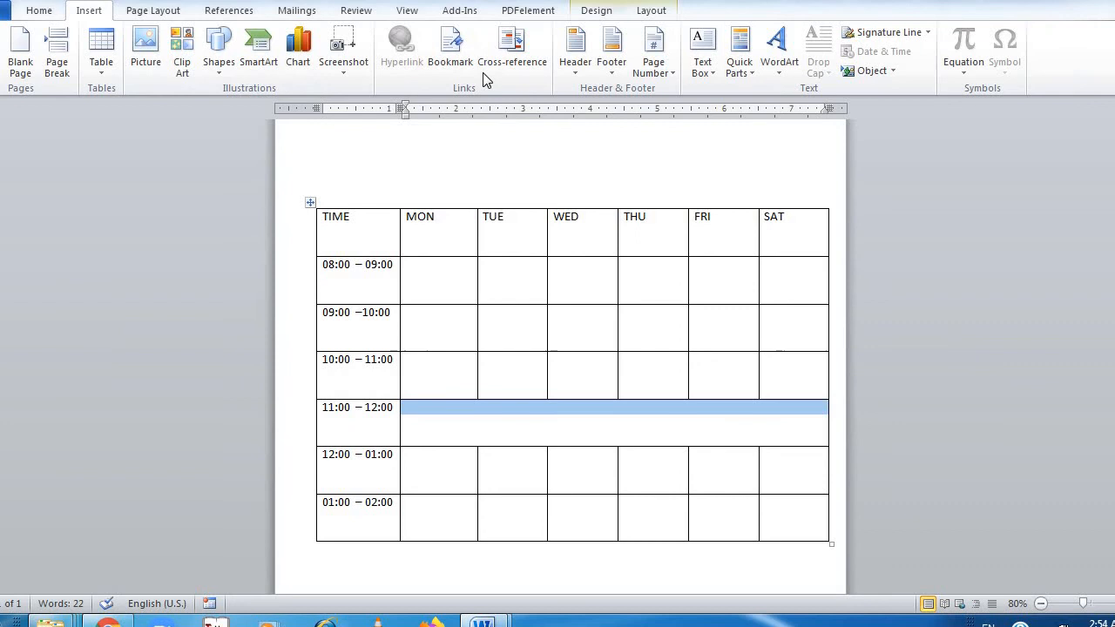
click(779, 61)
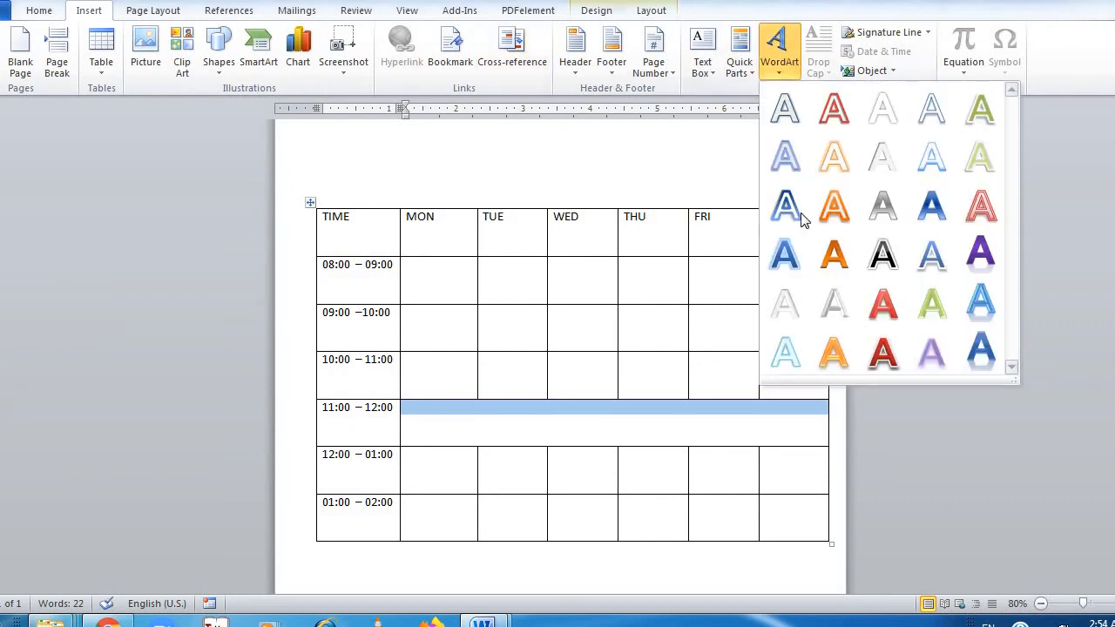
click(882, 271)
text(R)
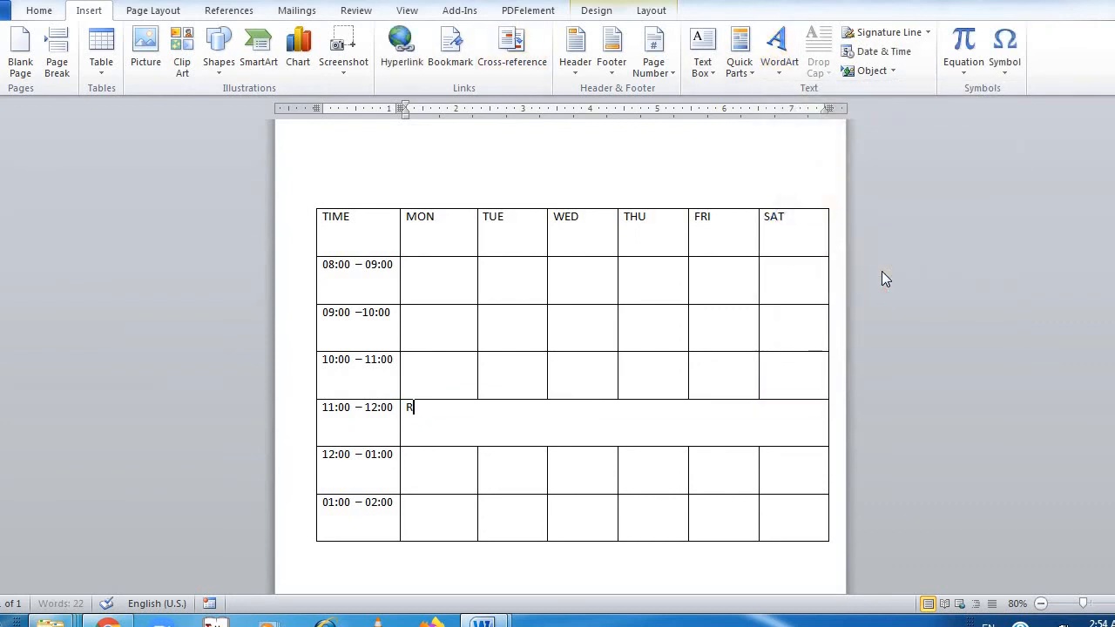
key(BackSpace)
Insert black WordArt with a white outline reading RECESS and centre it in the merged cell of the 11:00 – 12:00 row
click(780, 63)
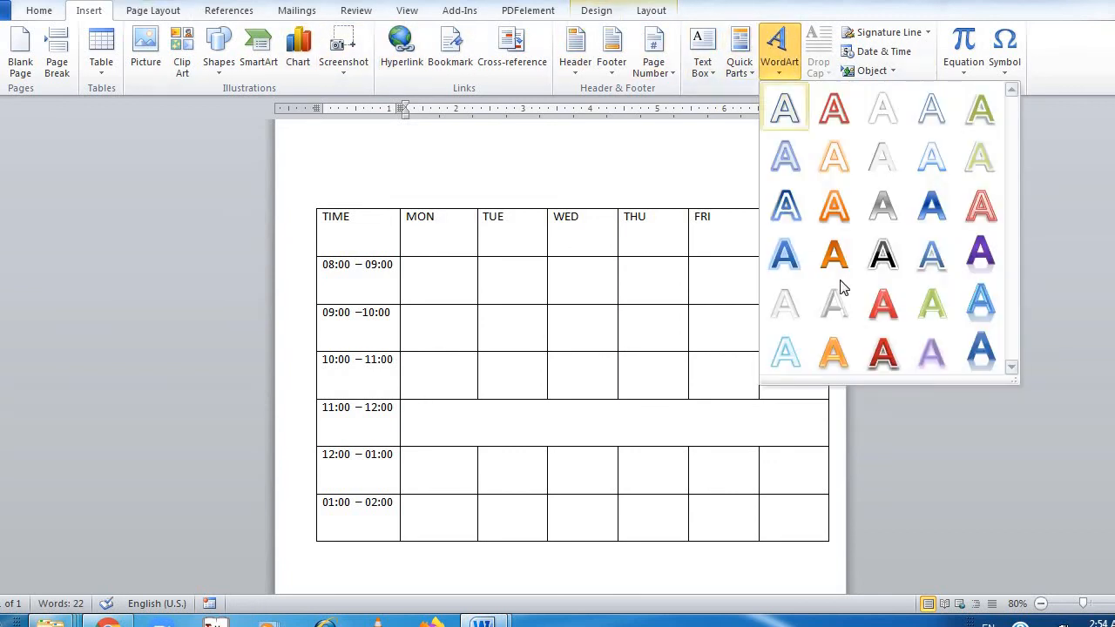
click(875, 272)
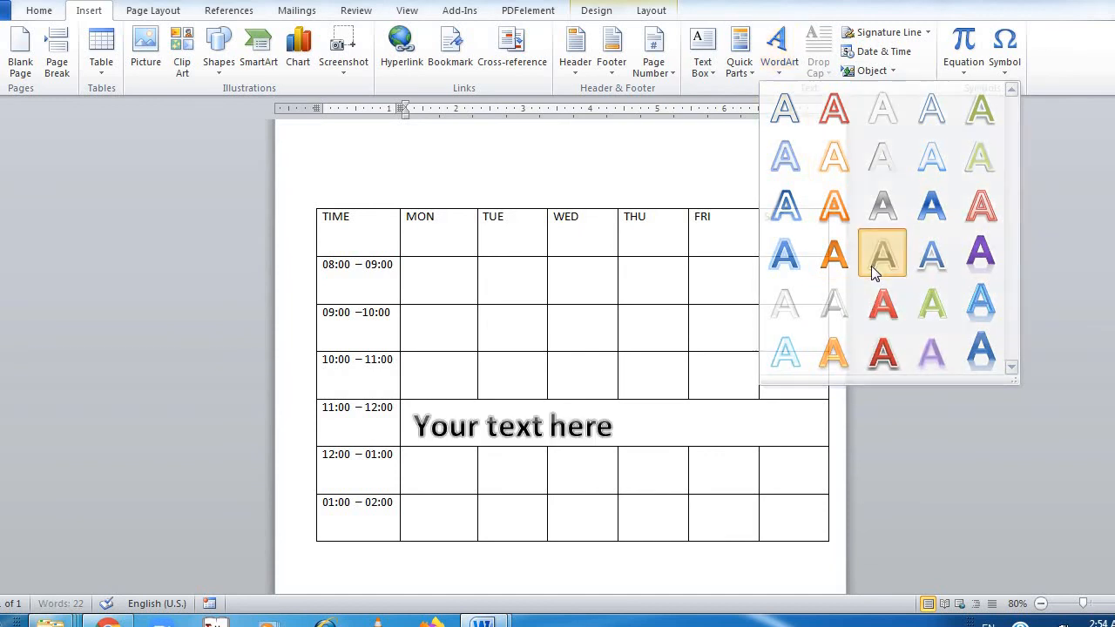
text(RECESS)
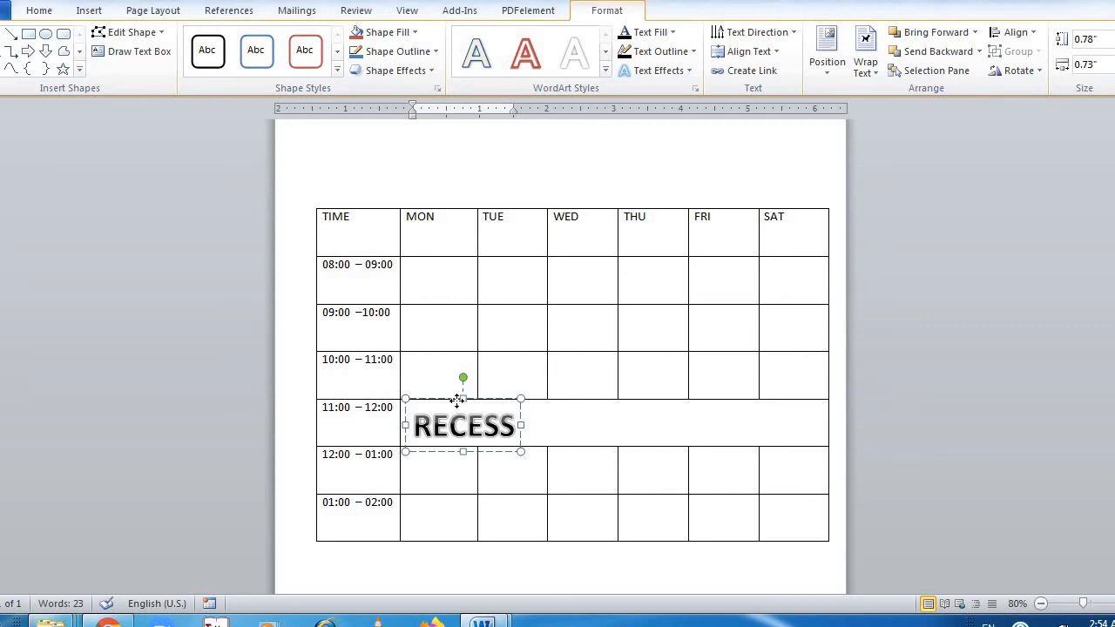
drag(456, 400, 564, 398)
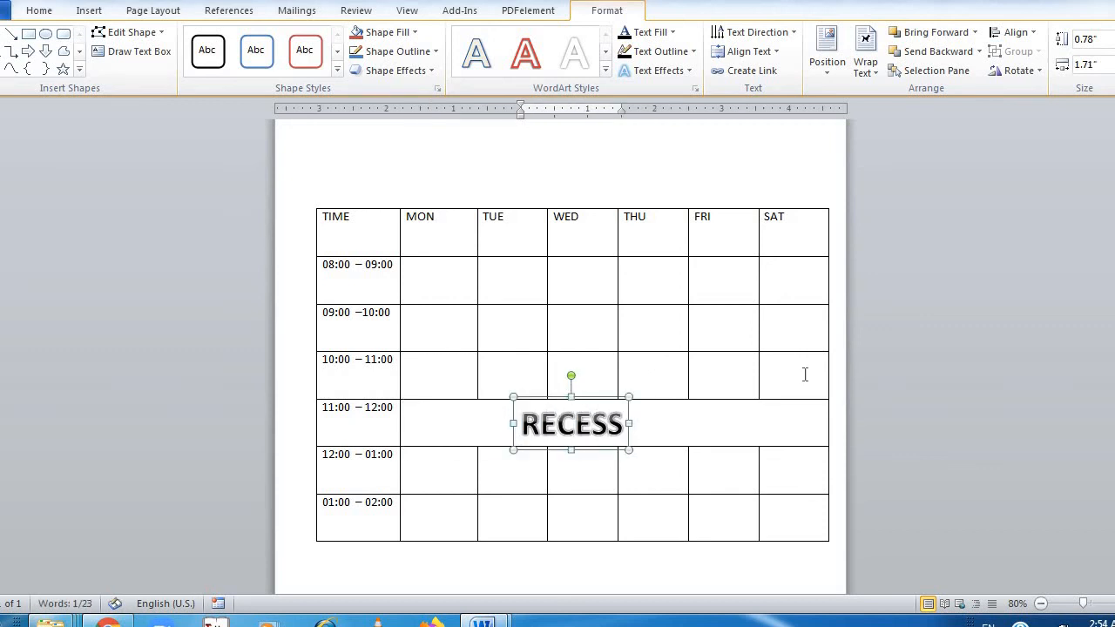
click(883, 375)
Move the whole table up and slightly left so it sits directly beneath the logo
scroll(884, 375, up, 2)
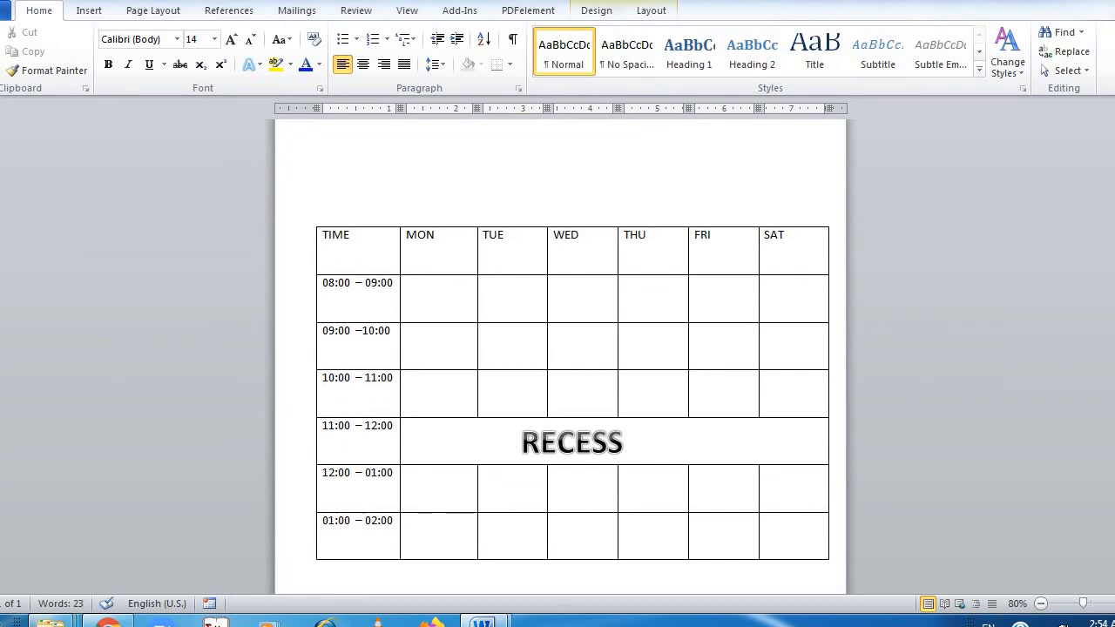
scroll(796, 261, down, 2)
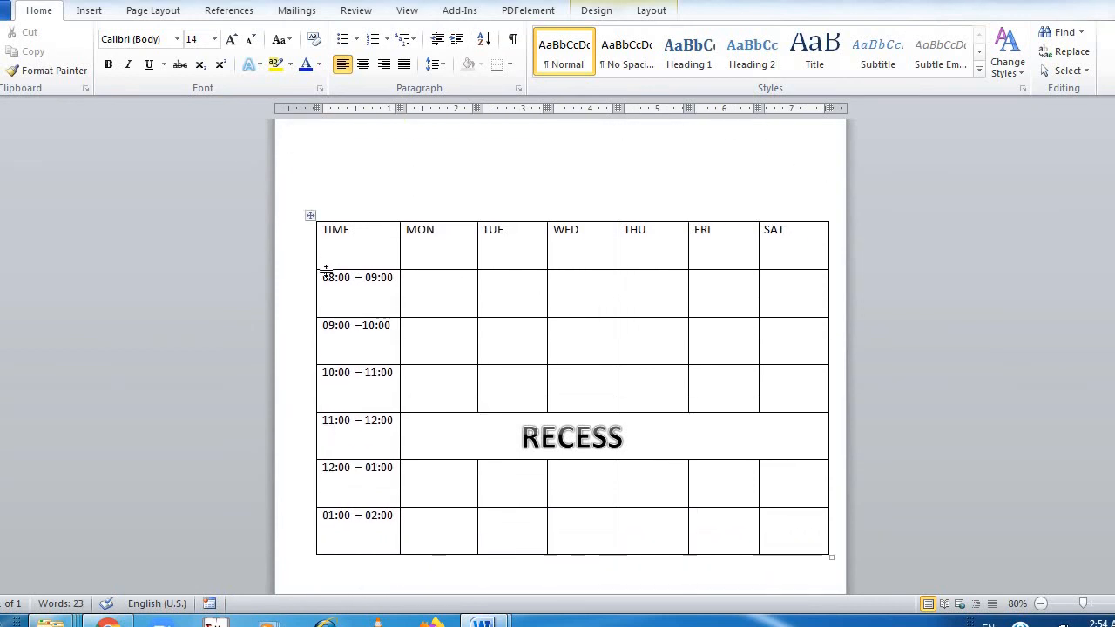
drag(313, 221, 303, 162)
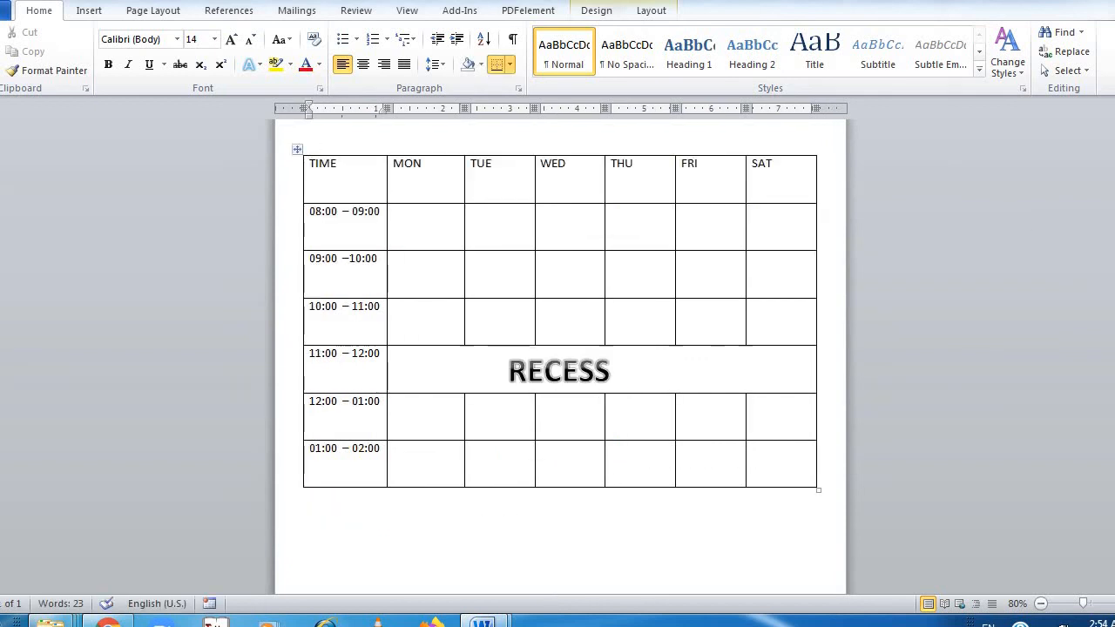
scroll(651, 258, up, 3)
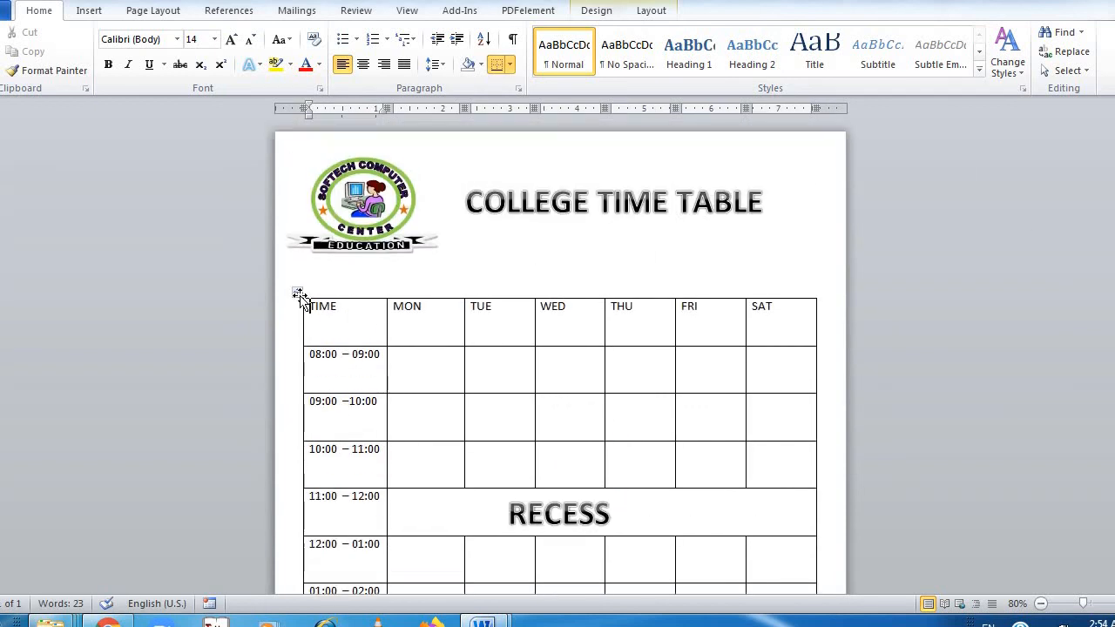
drag(298, 294, 298, 259)
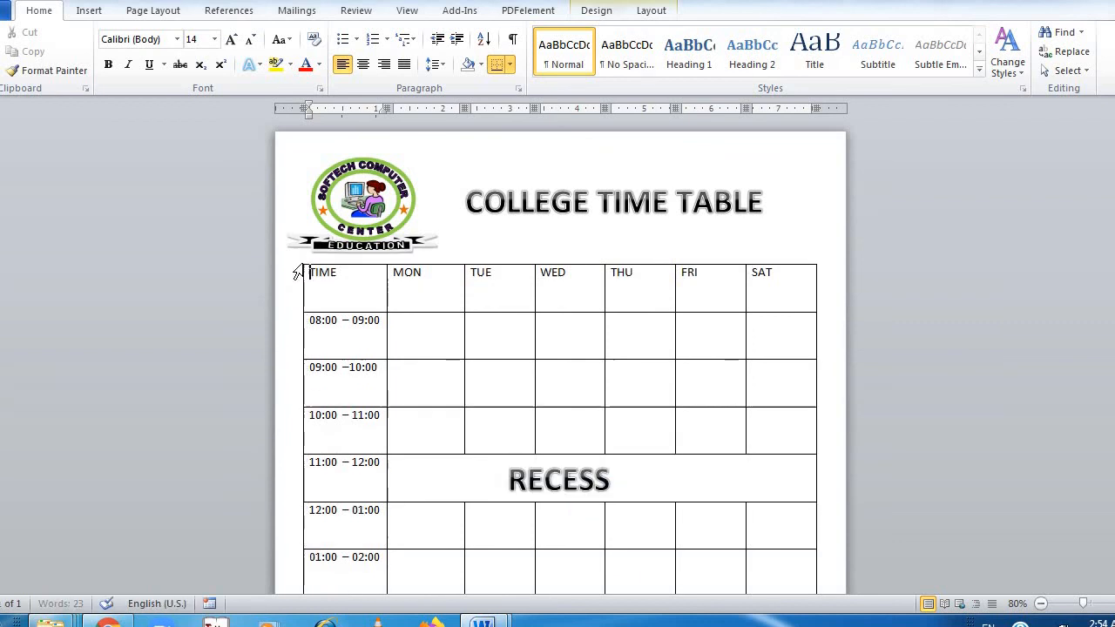
Apply the built-in table style with a black header row, black first column and grey banded rows to the whole table
click(297, 259)
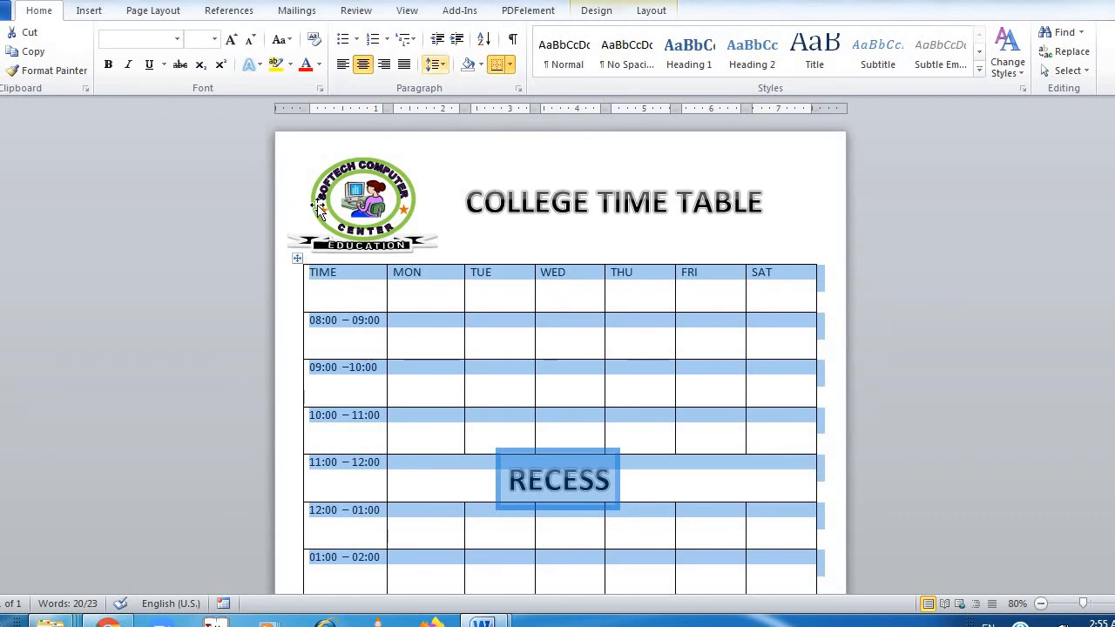
double_click(300, 259)
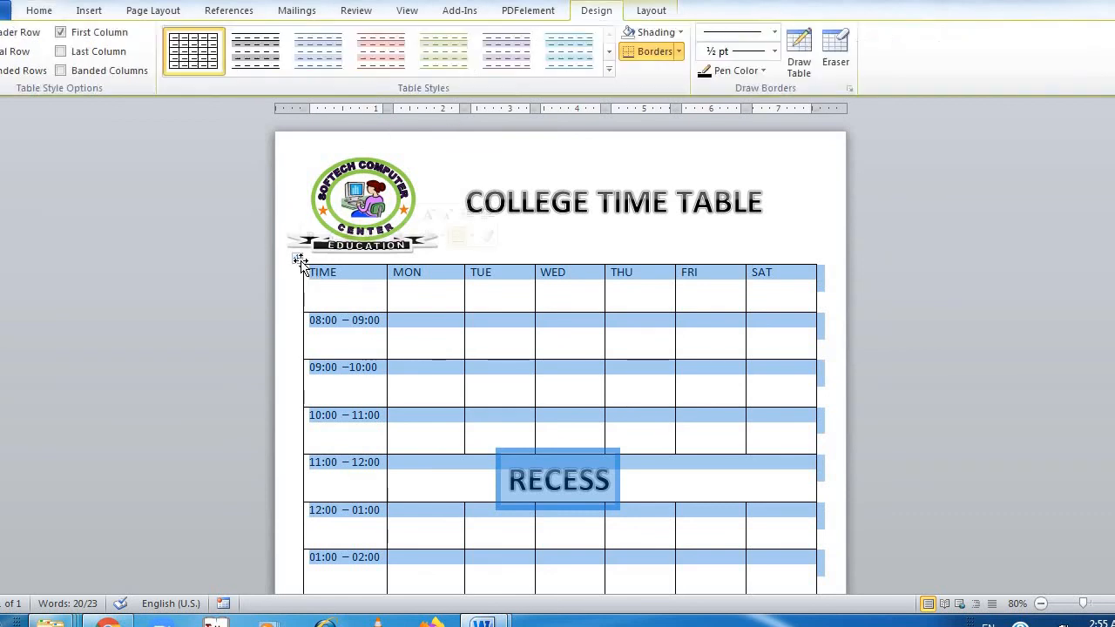
click(608, 69)
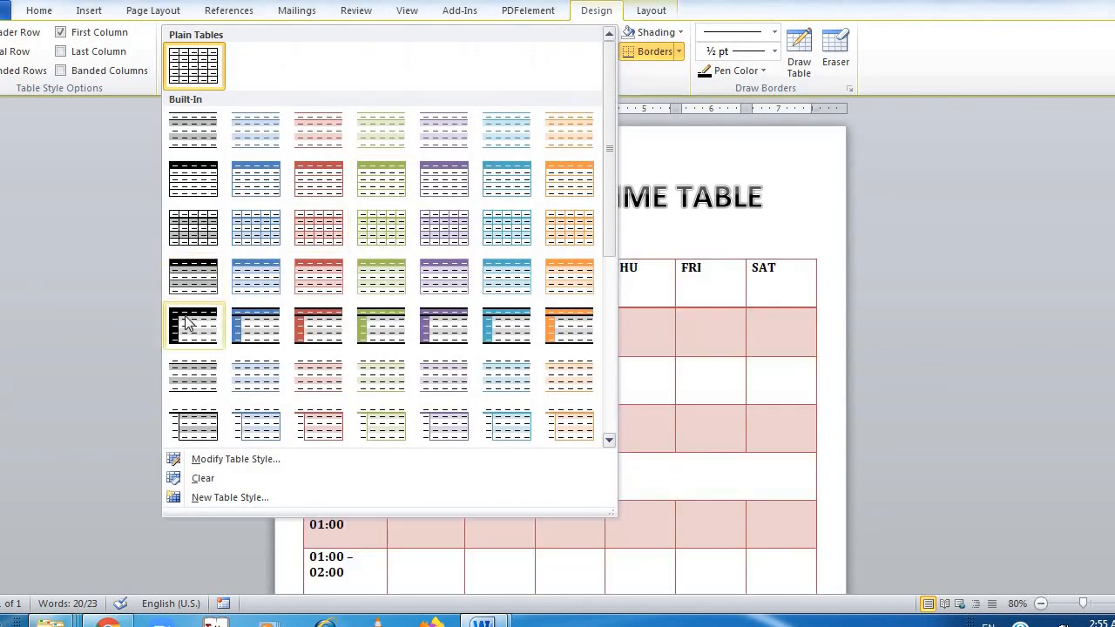
click(192, 326)
click(459, 370)
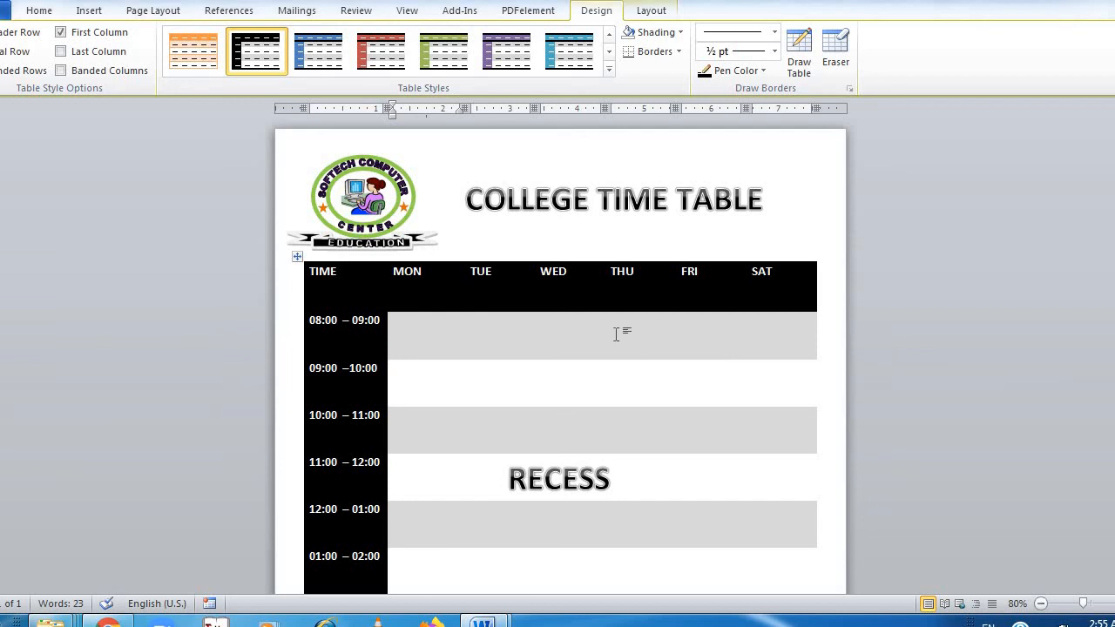
Apply All Borders to the entire timetable
click(300, 256)
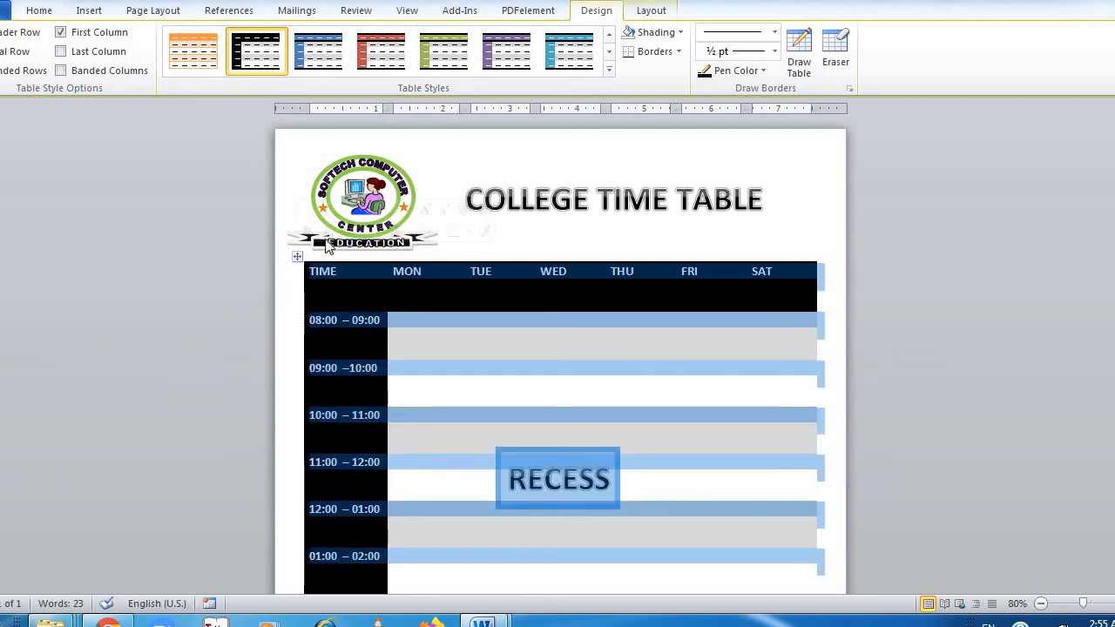
click(679, 51)
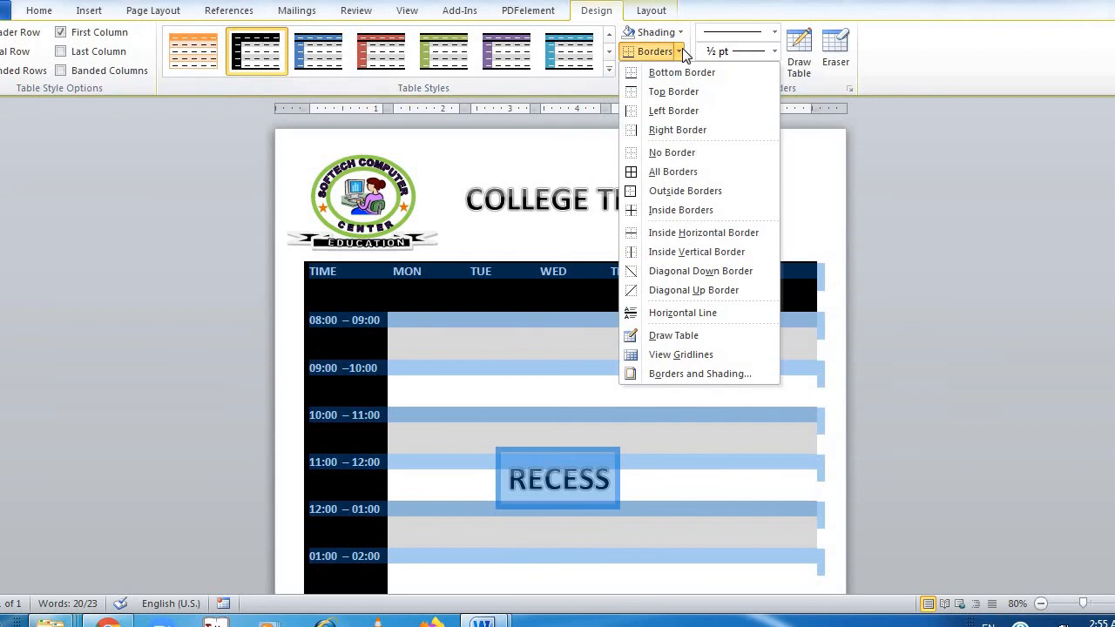
click(661, 174)
click(603, 372)
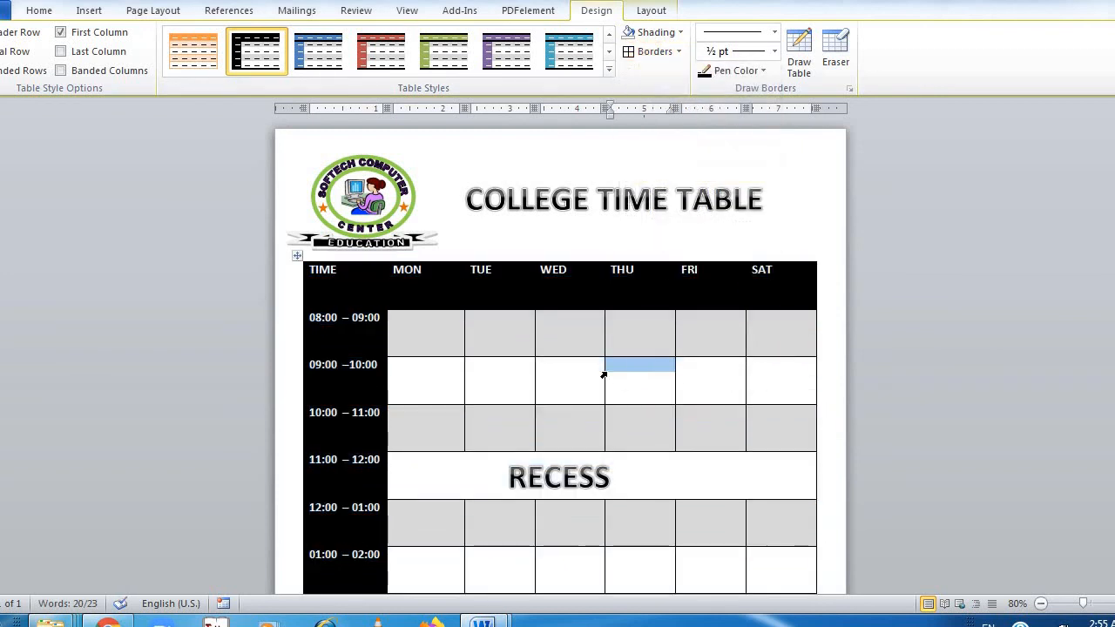
click(729, 423)
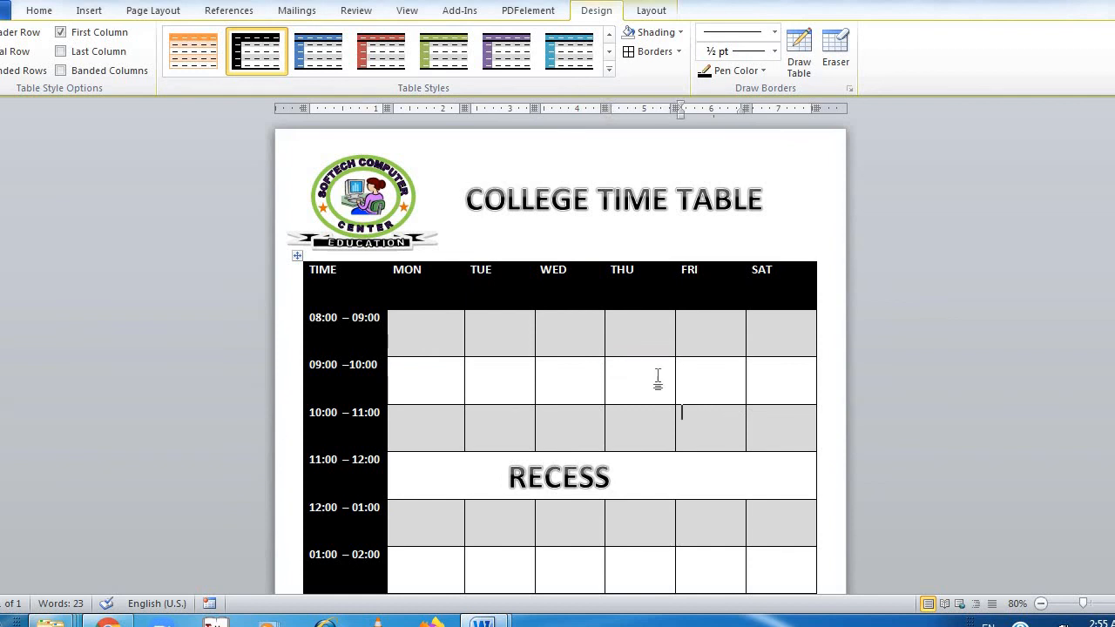
click(1041, 603)
click(1041, 603)
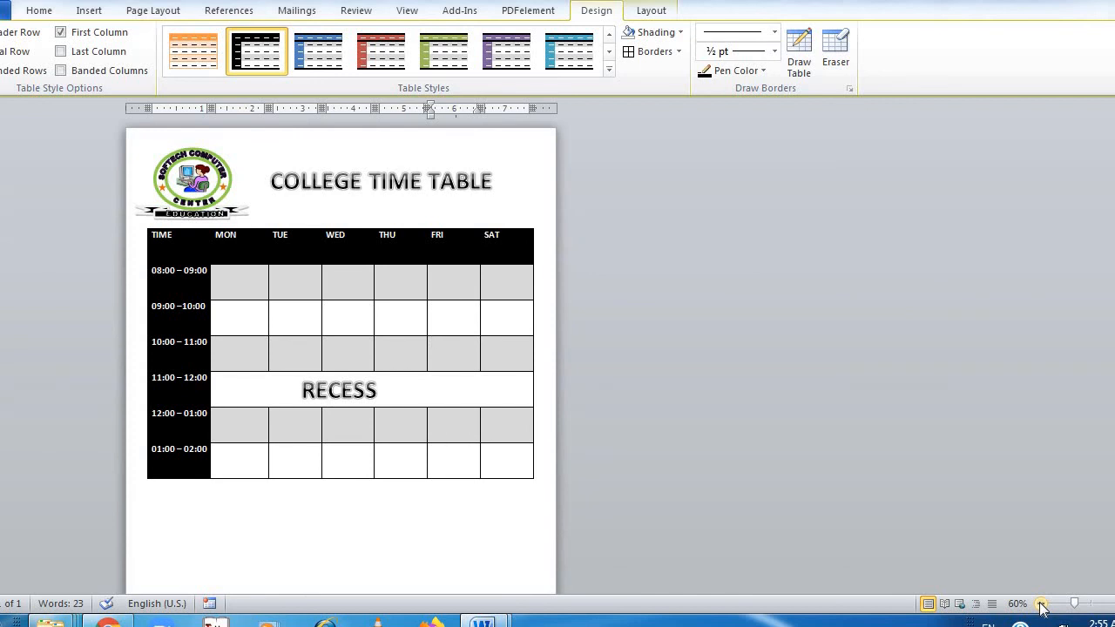